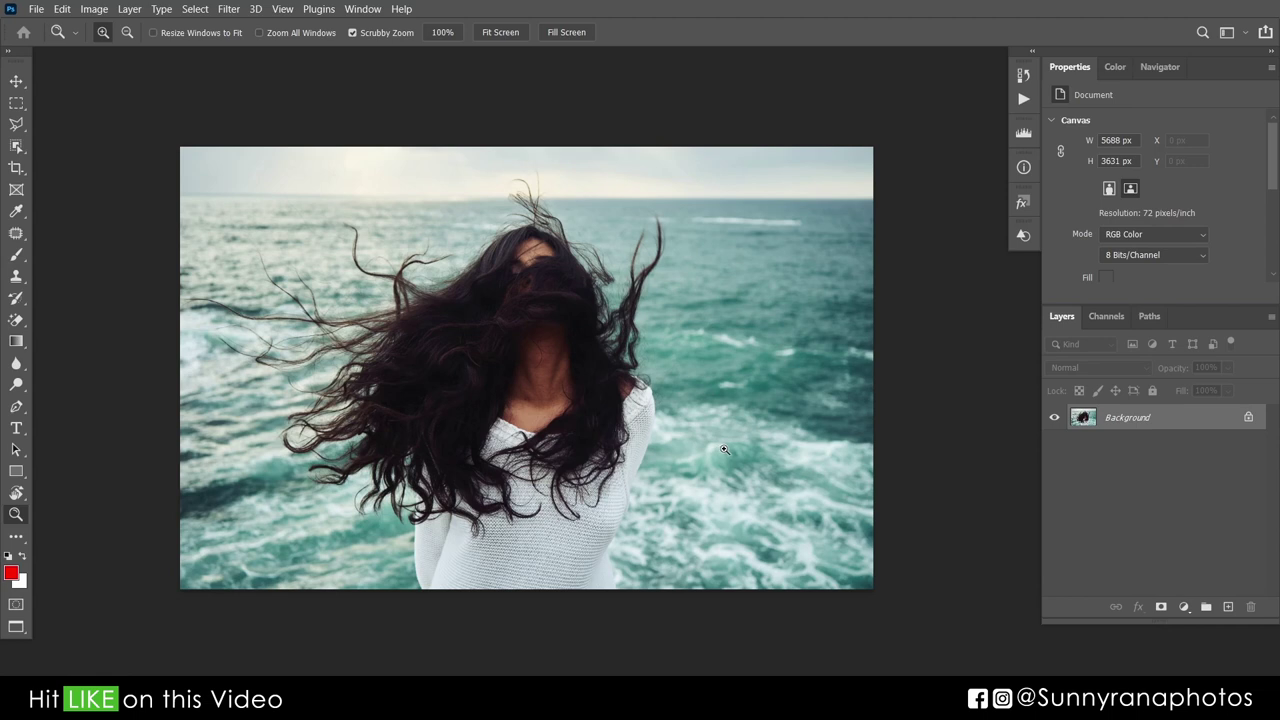
Zoom and pan to frame the sea photo of the woman in the window.
drag(539, 325, 549, 330)
drag(474, 281, 509, 313)
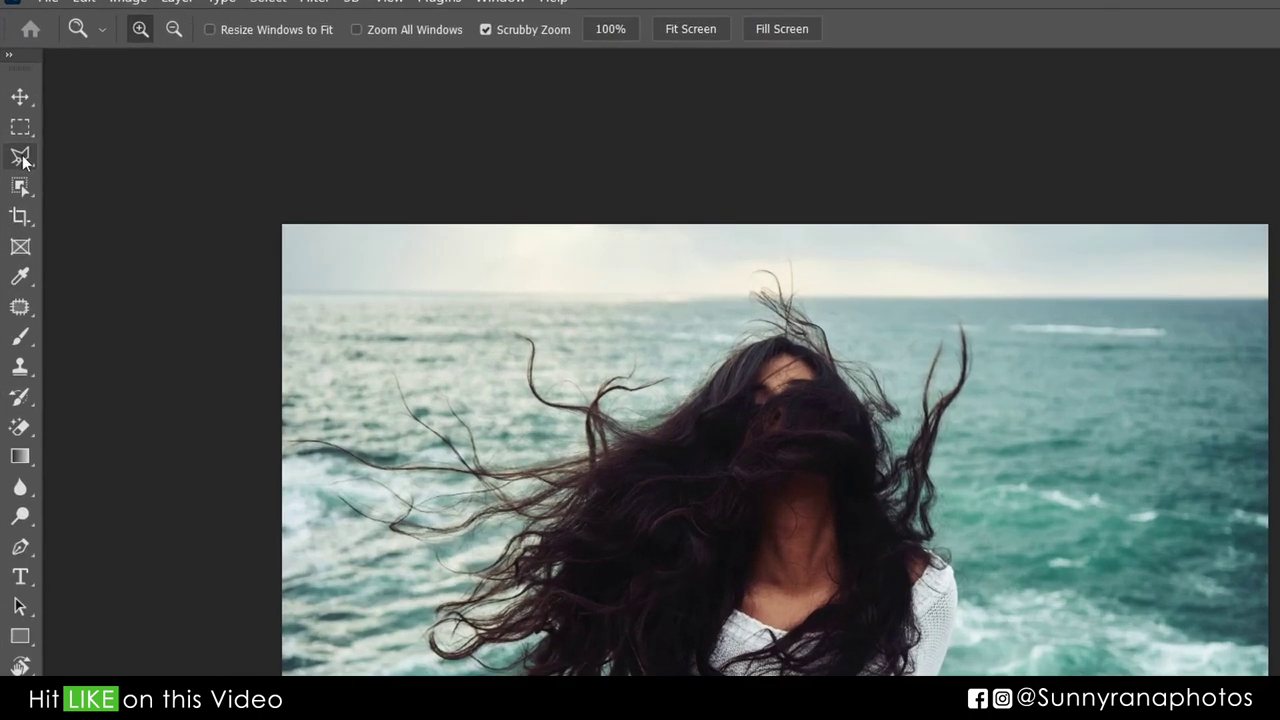
Draw a rough freehand Lasso selection around the woman and her flying hair.
click(16, 124)
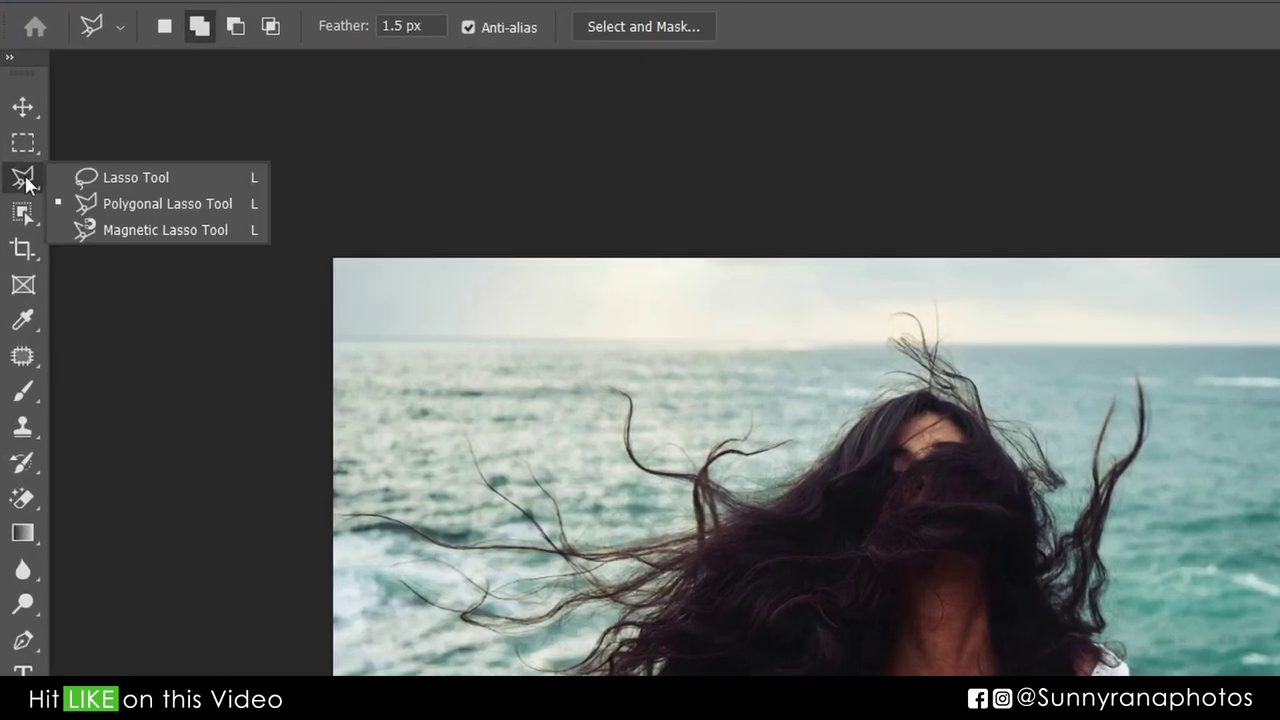
click(103, 177)
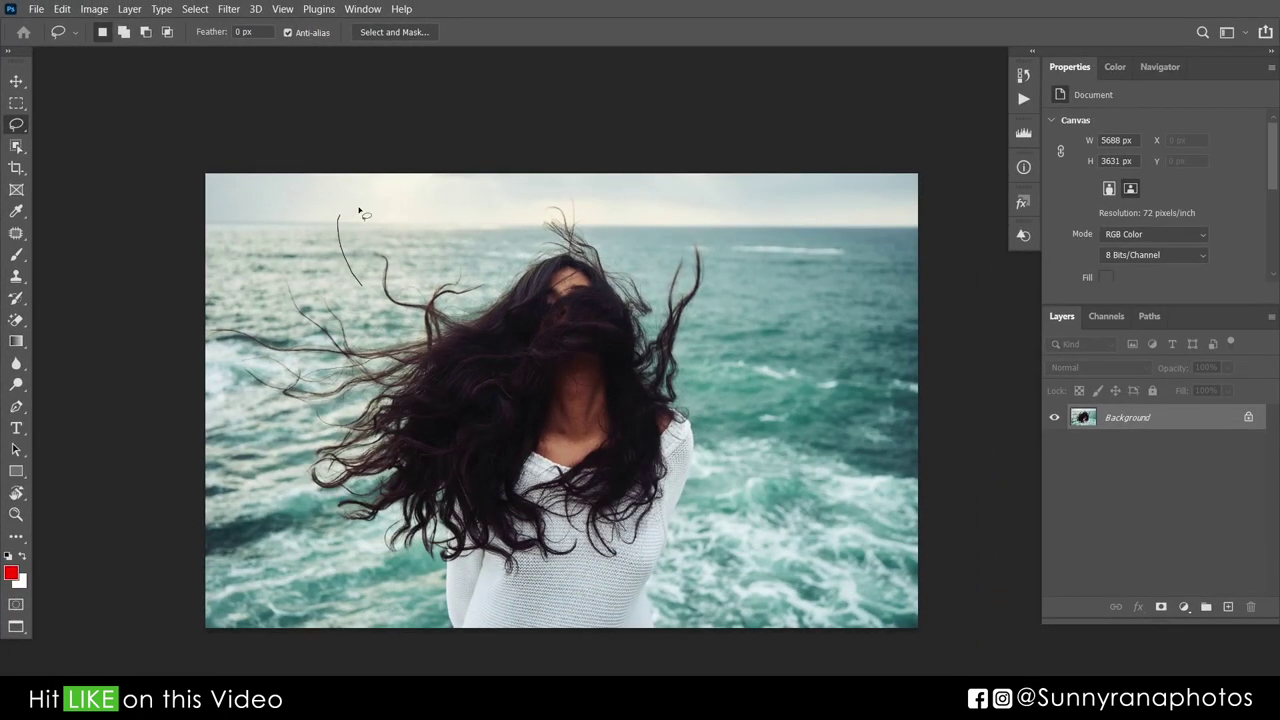
mouse_move(359, 210)
mouse_down()
mouse_move(495, 262)
mouse_move(546, 186)
mouse_move(625, 245)
mouse_move(744, 260)
mouse_move(691, 652)
mouse_move(443, 662)
mouse_move(407, 577)
mouse_move(298, 490)
mouse_move(270, 410)
mouse_move(186, 320)
mouse_move(318, 270)
mouse_move(370, 298)
mouse_up()
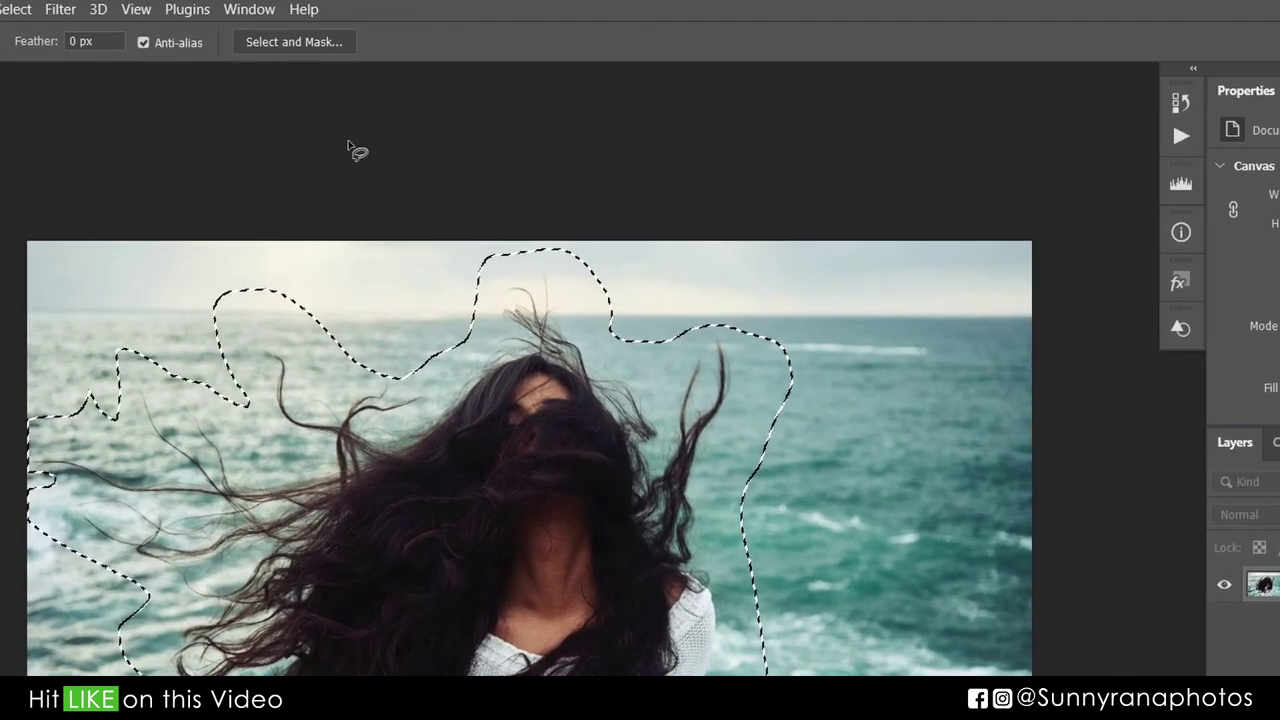
click(302, 43)
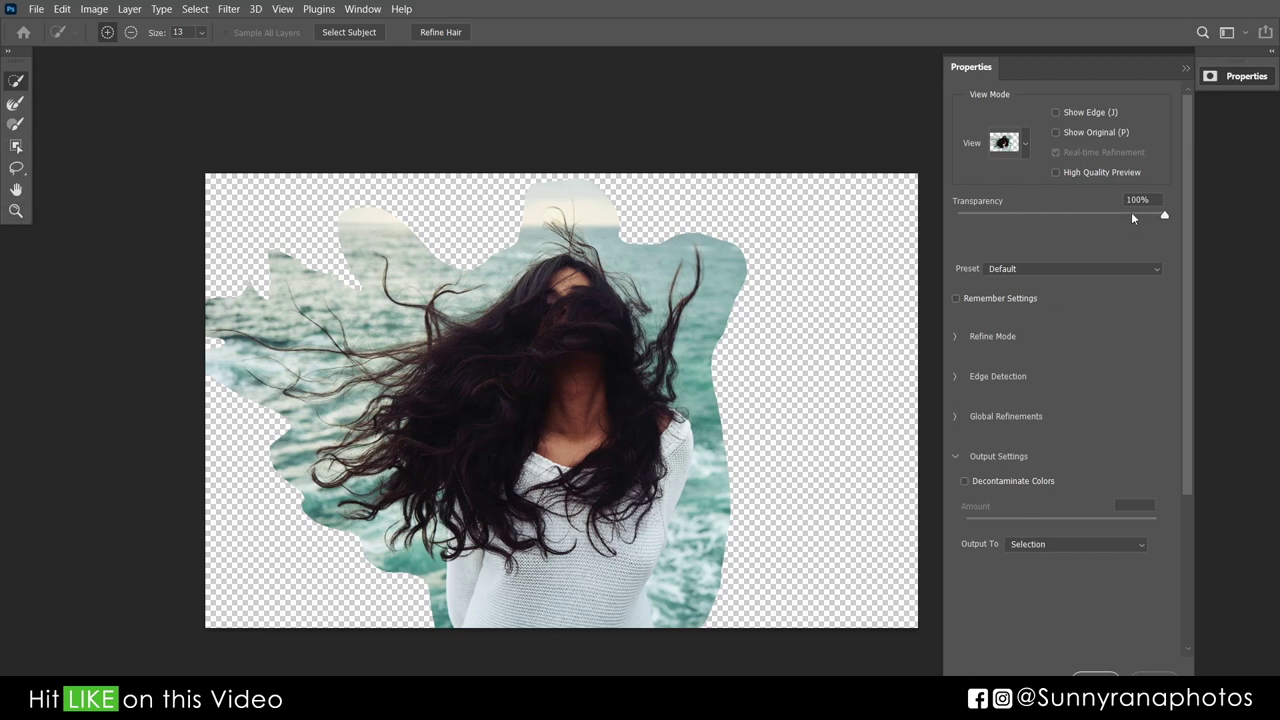
Keep the current view mode, set Refine Mode to Object Aware, and run Select Subject.
click(1025, 145)
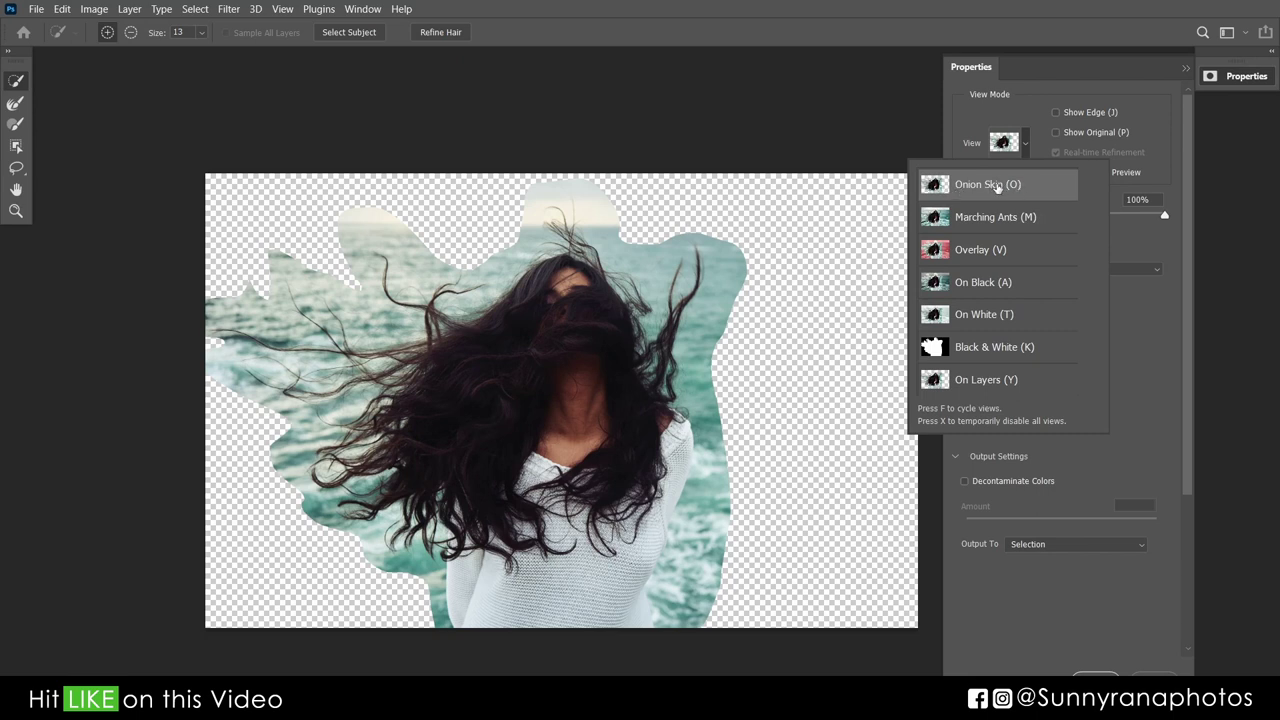
click(968, 145)
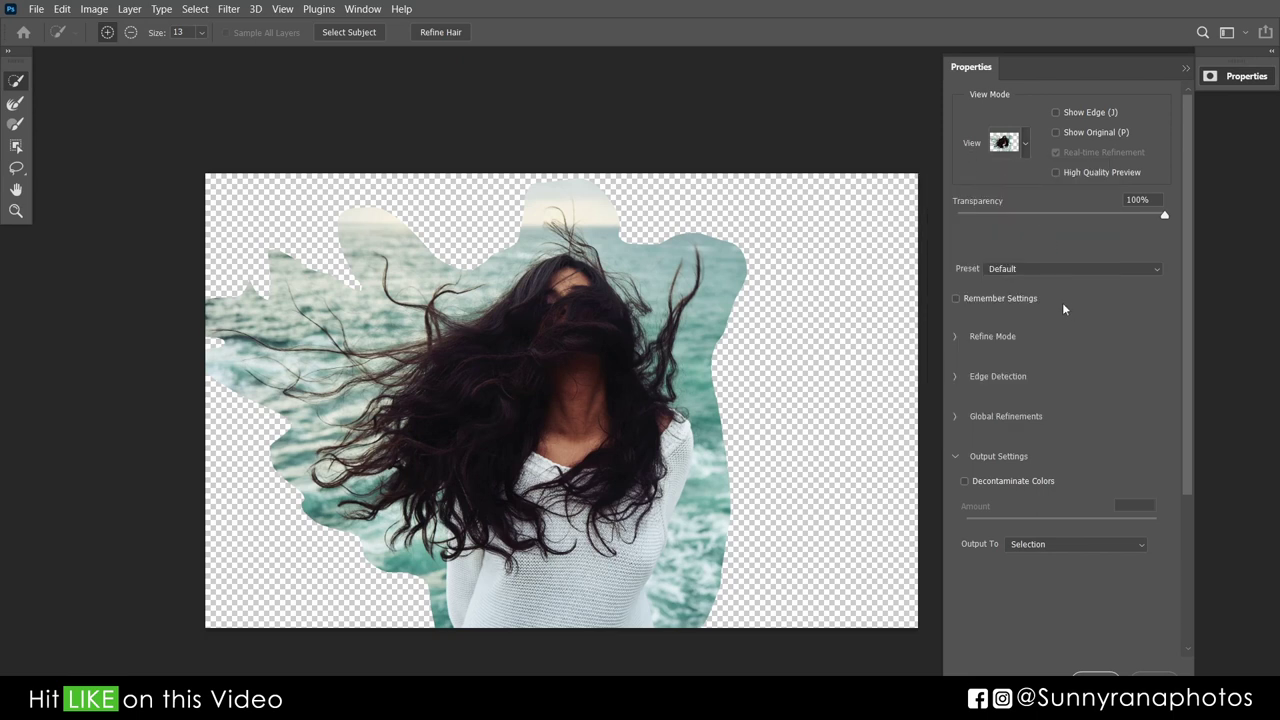
click(954, 338)
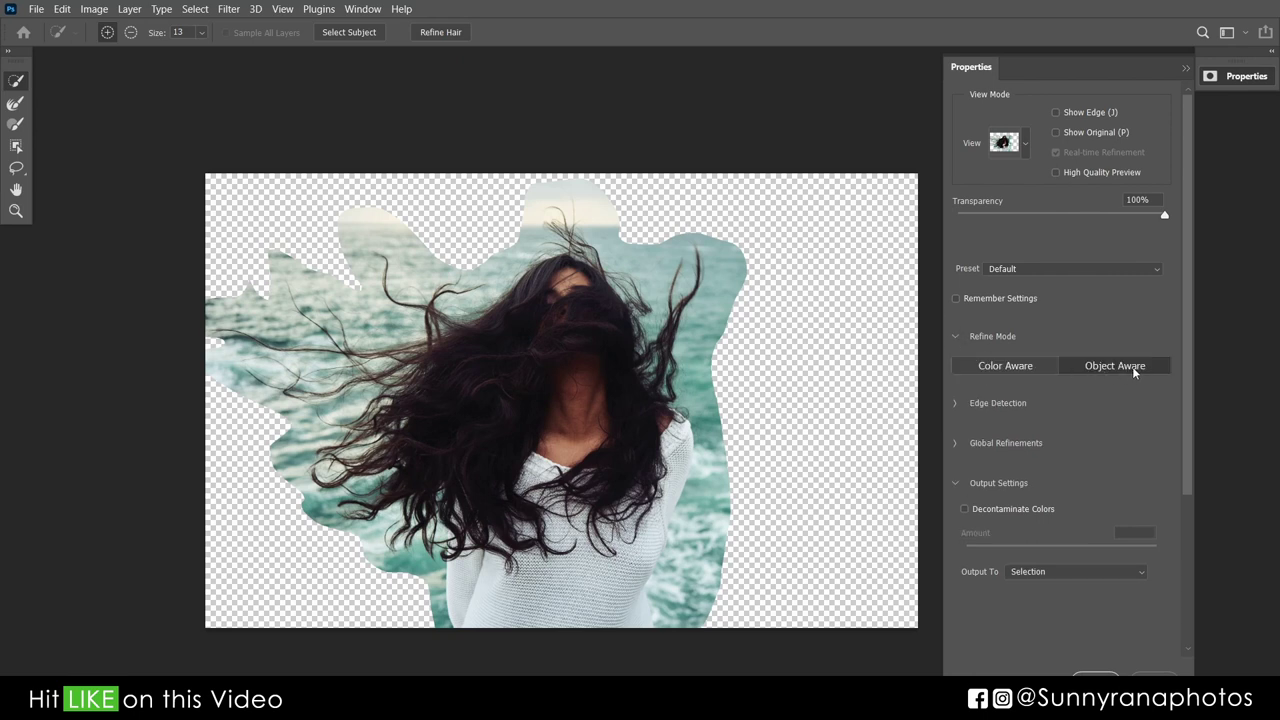
click(345, 35)
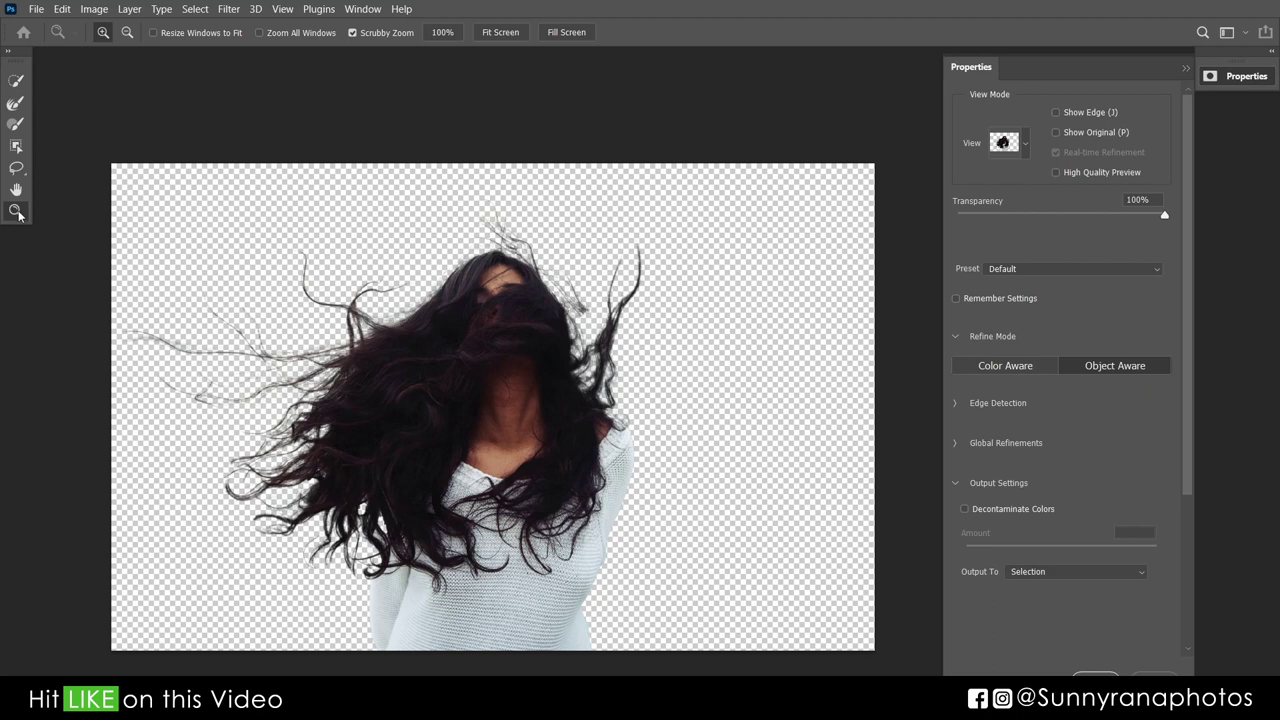
Refine the hair edges with Refine Hair and zoom in to check the strands.
click(16, 84)
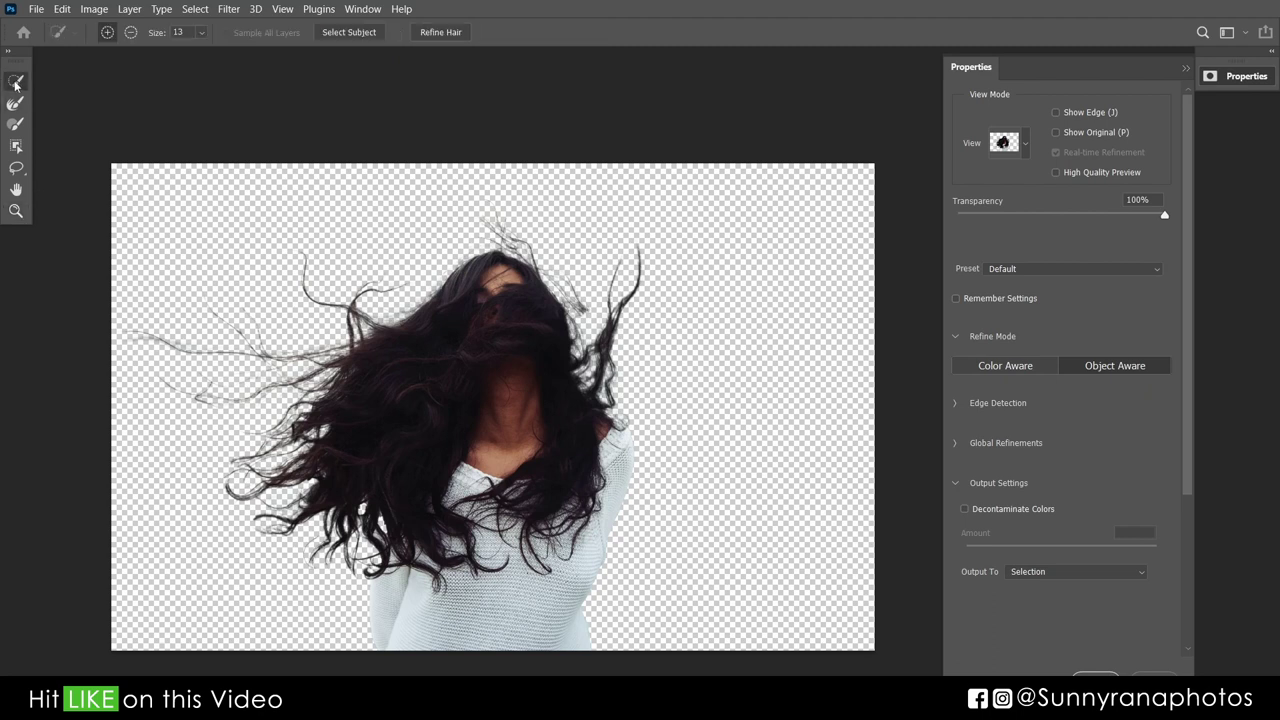
click(440, 33)
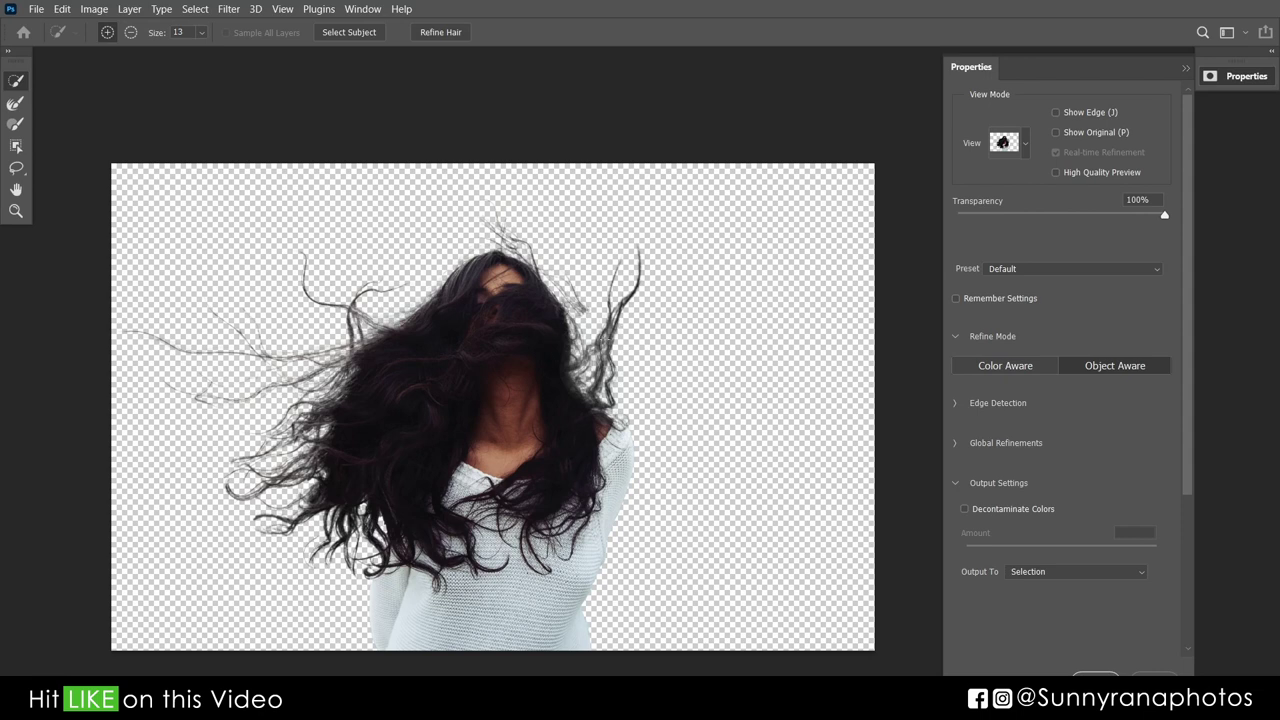
key(z)
drag(630, 370, 680, 397)
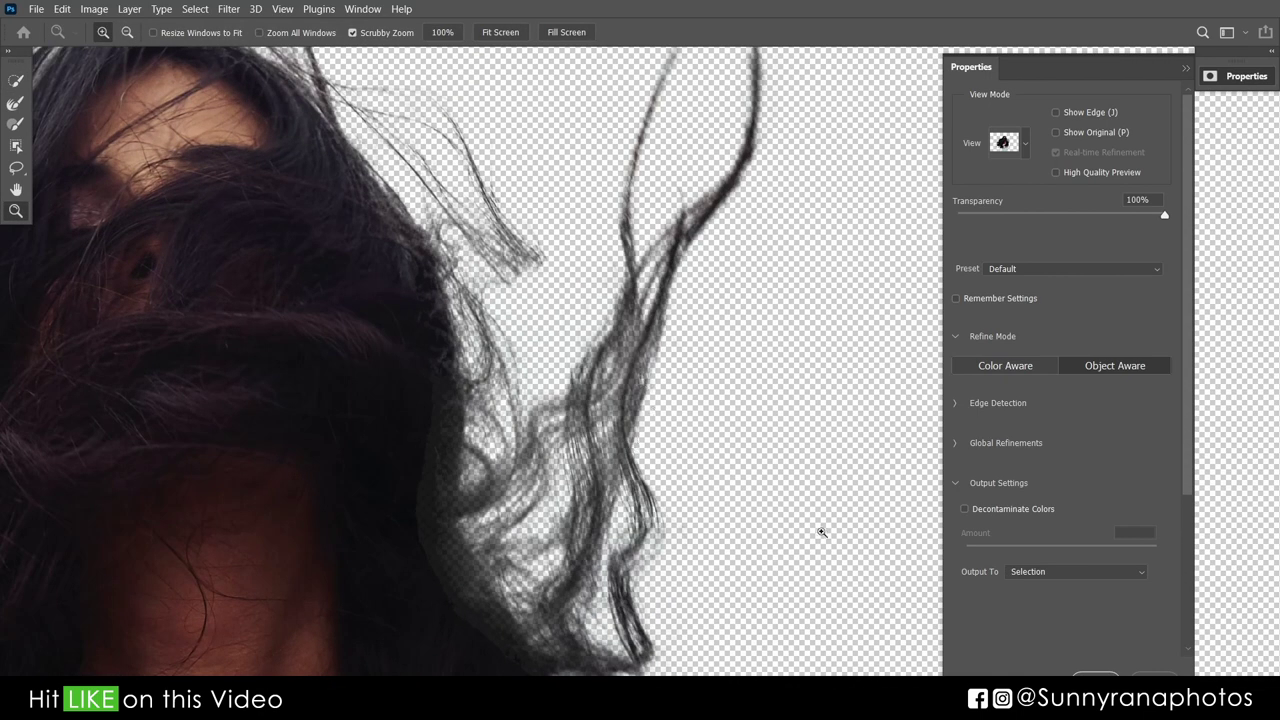
key(ctrl+minus)
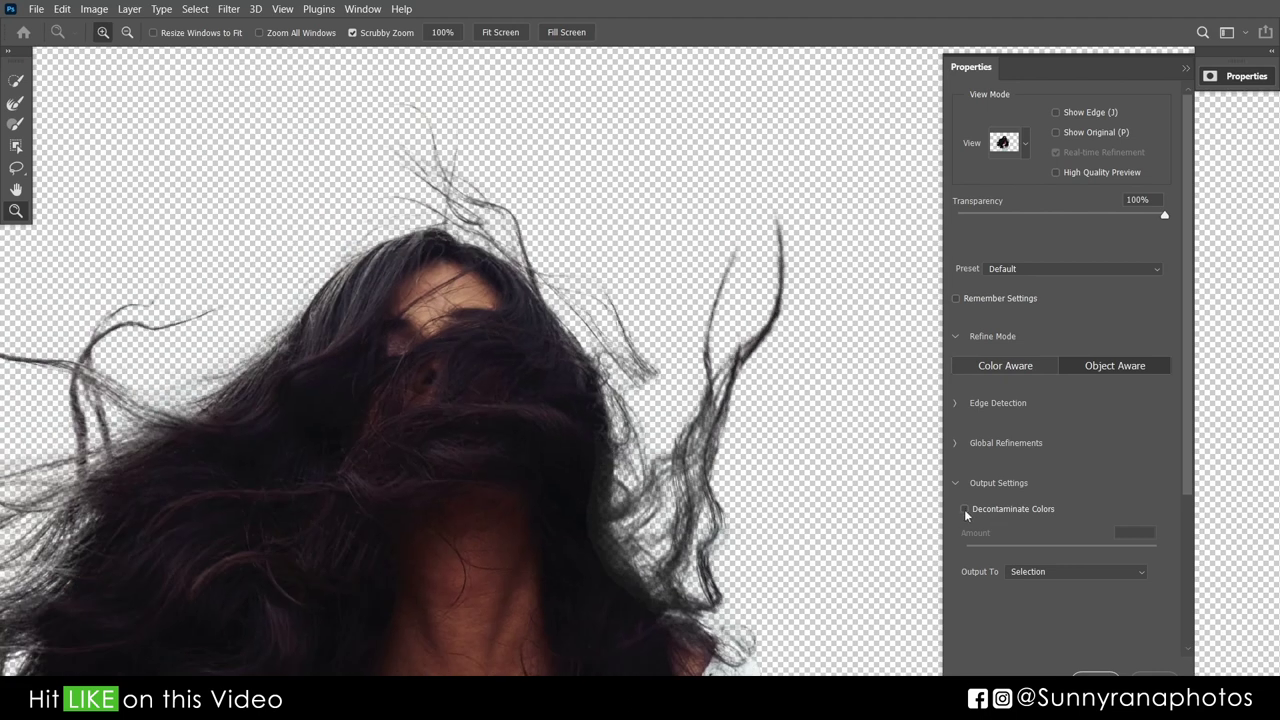
Turn on Decontaminate Colors, output to a new masked layer, and select Background.
click(964, 509)
alt+click(528, 486)
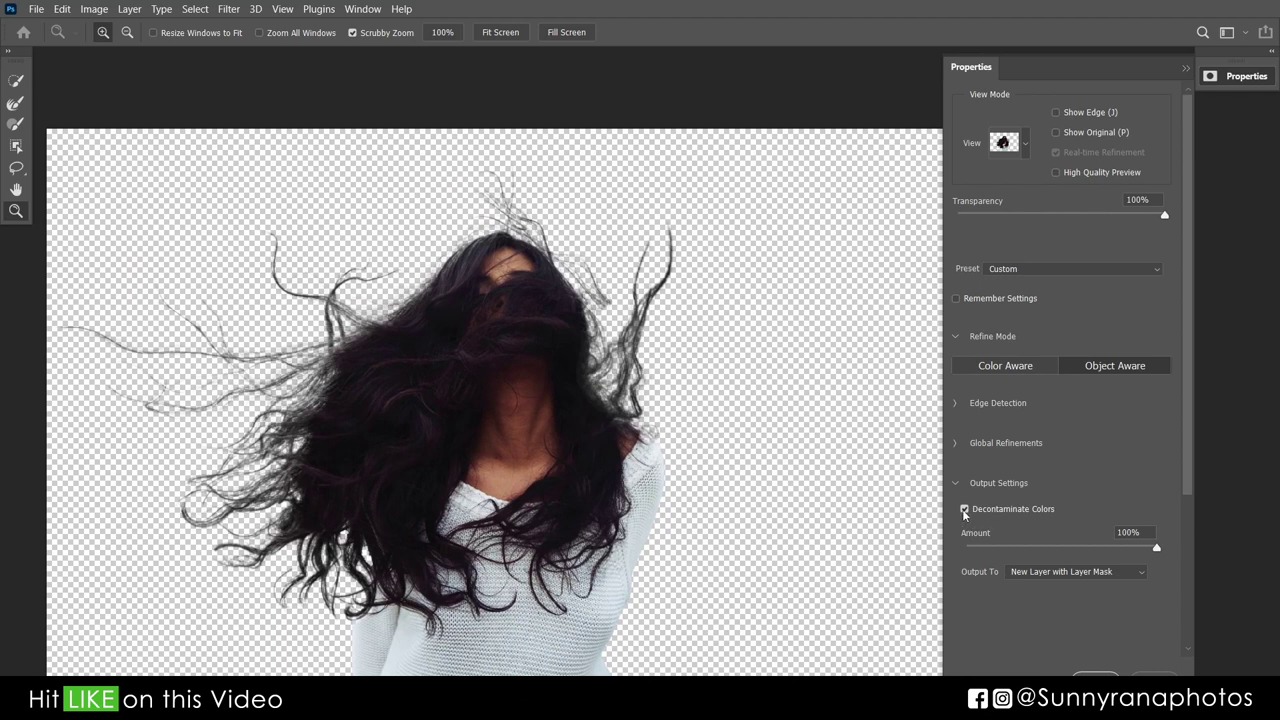
click(1088, 672)
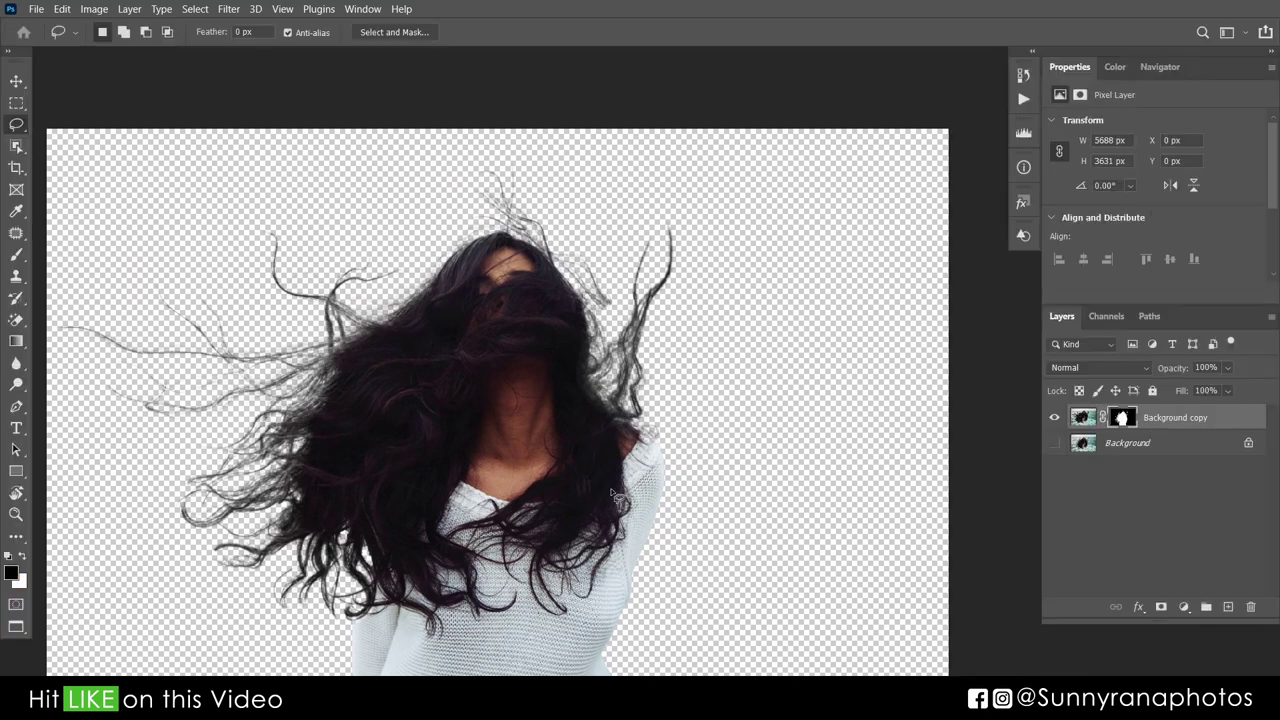
key(z)
drag(428, 425, 458, 392)
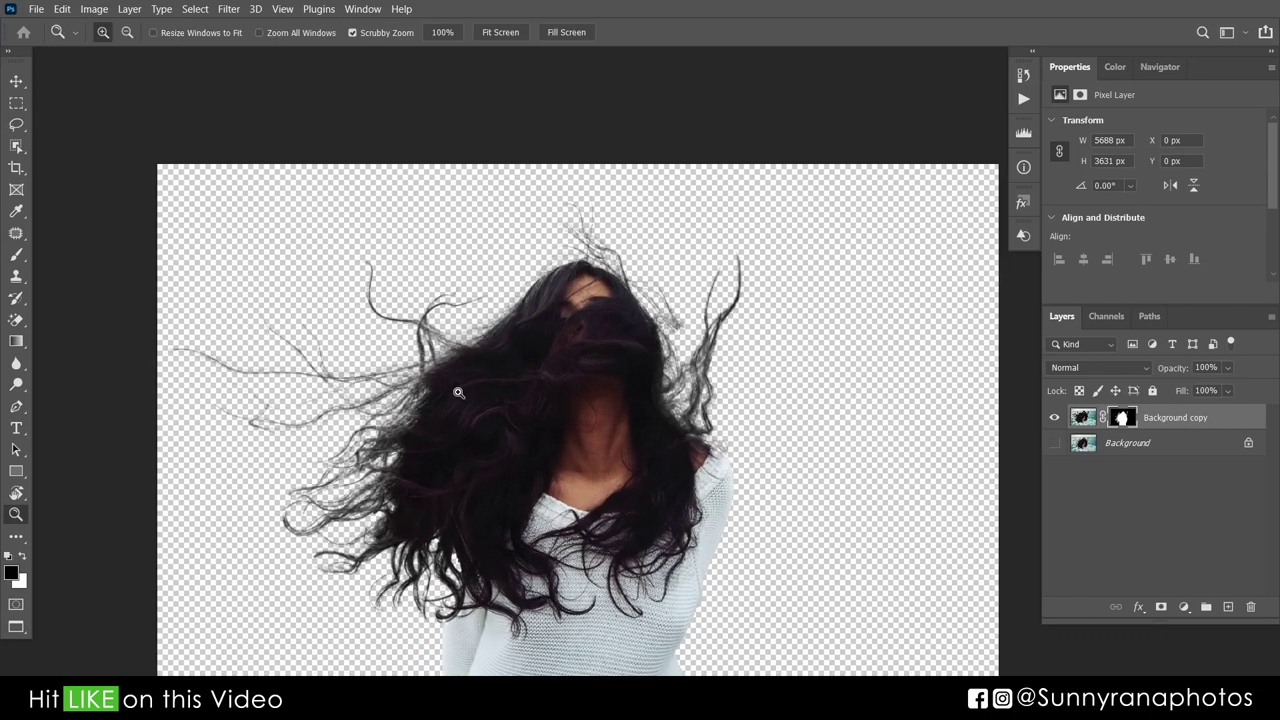
click(1162, 447)
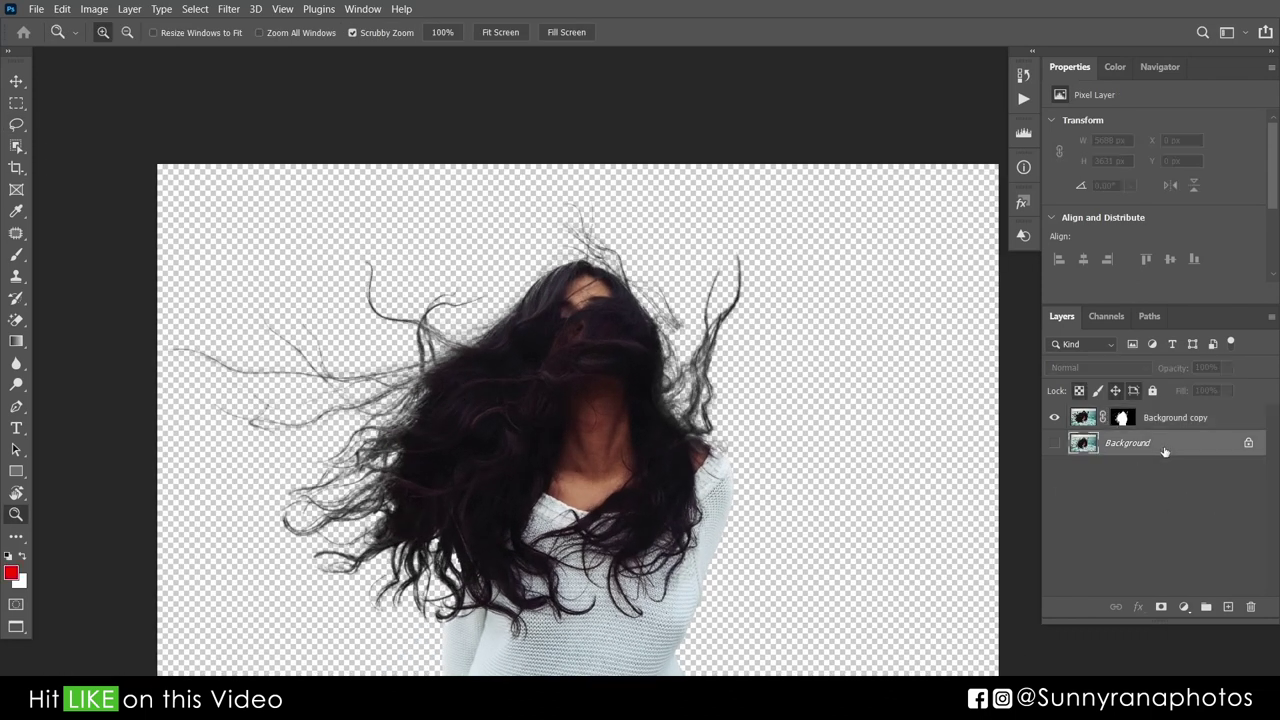
Add a Solid Color fill layer, initially picking a pinkish red colour.
click(1185, 608)
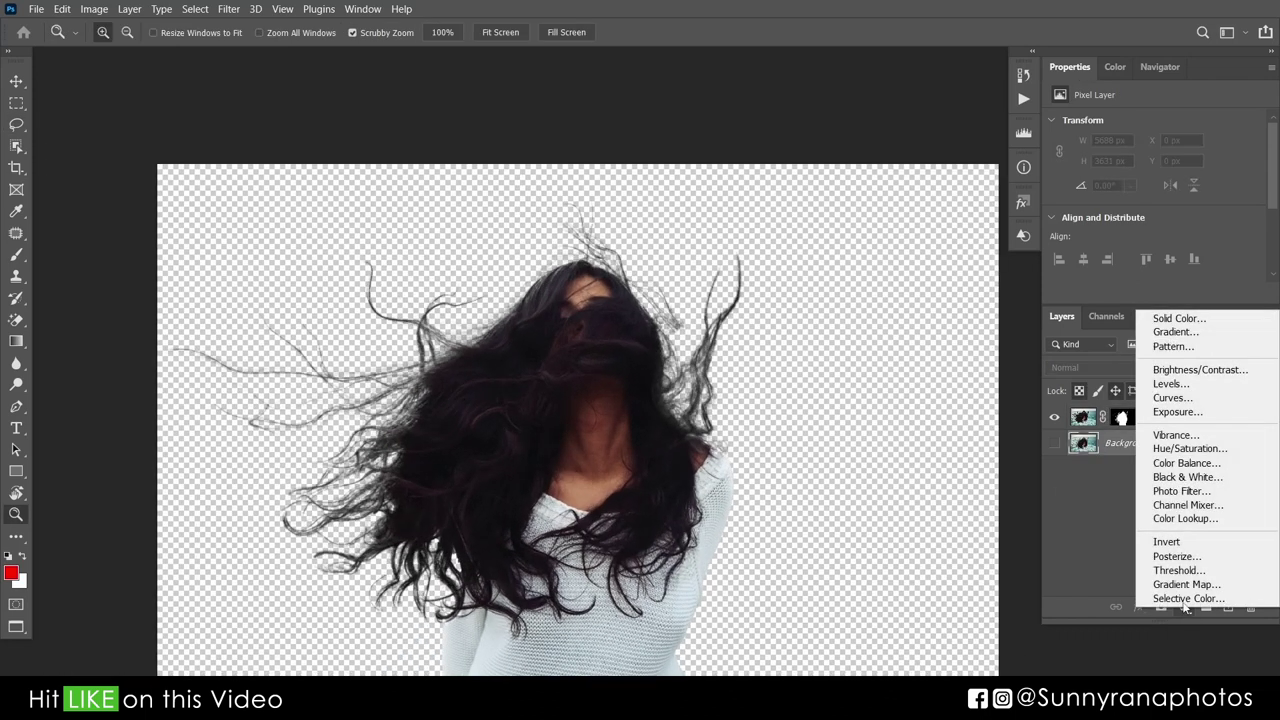
click(1181, 318)
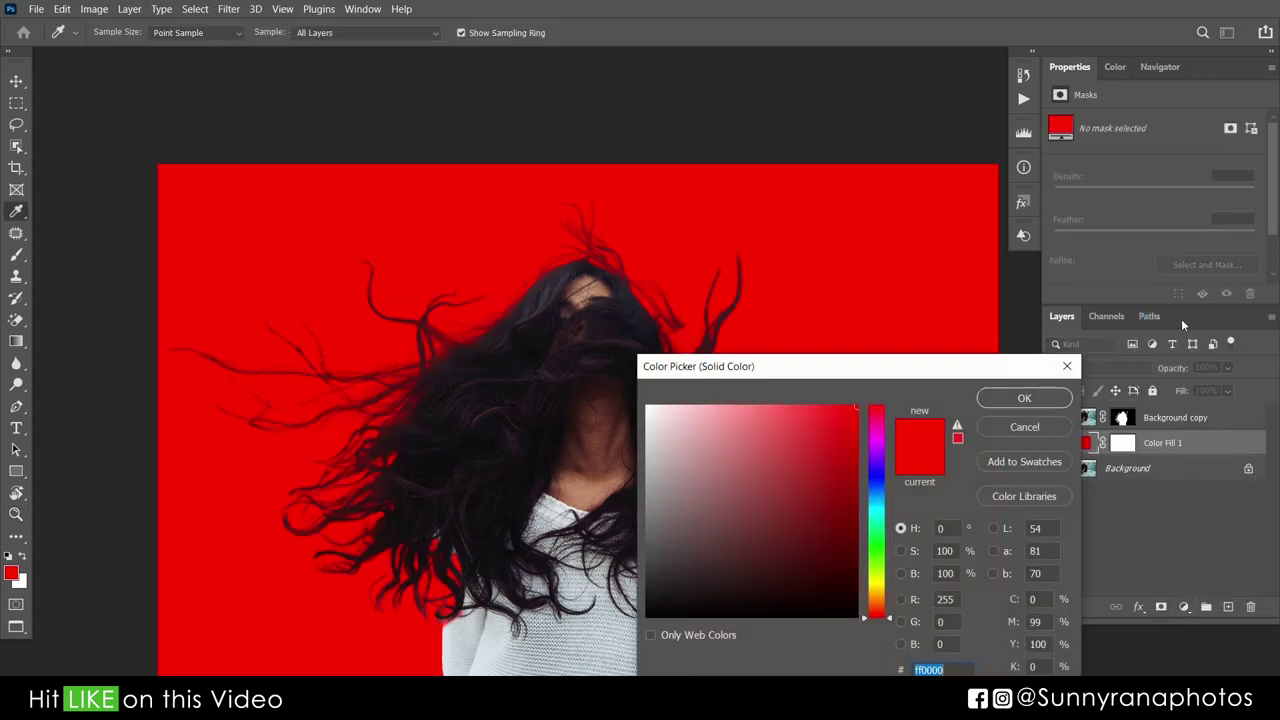
click(763, 457)
click(1024, 398)
key(z)
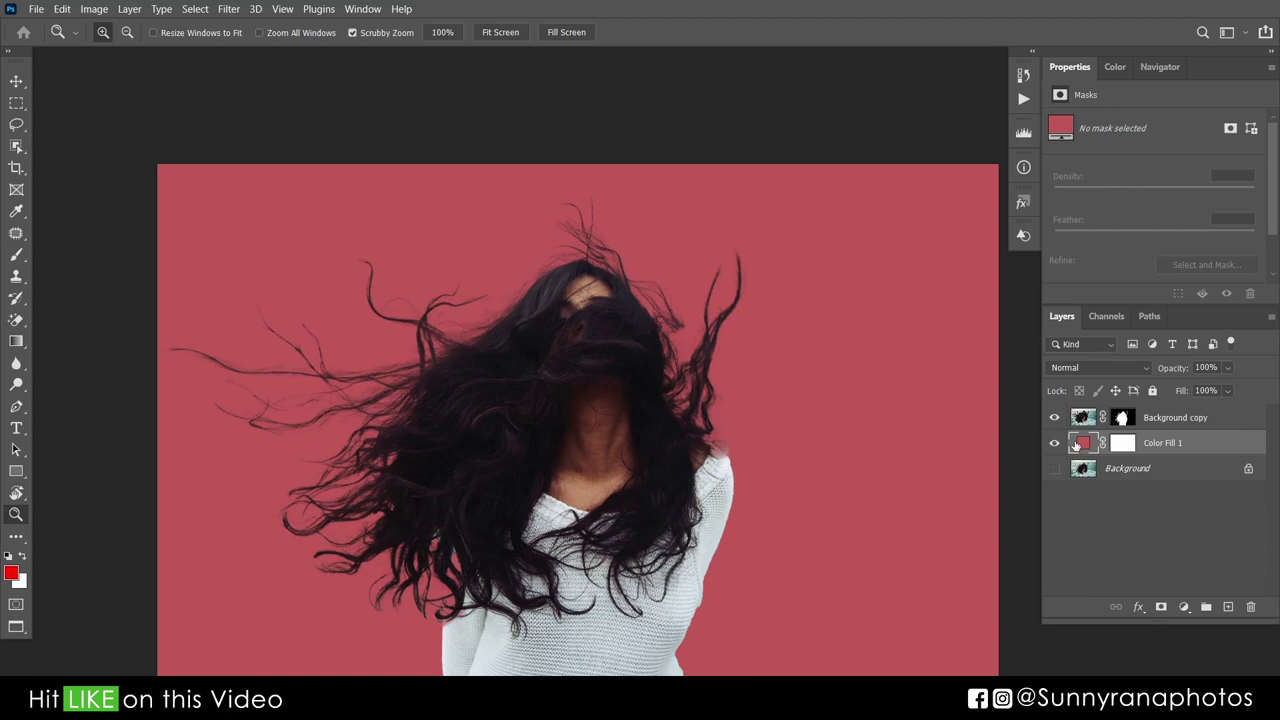
Change the fill colour to teal #5f878e and zoom in on the hair and shoulder.
double_click(1082, 443)
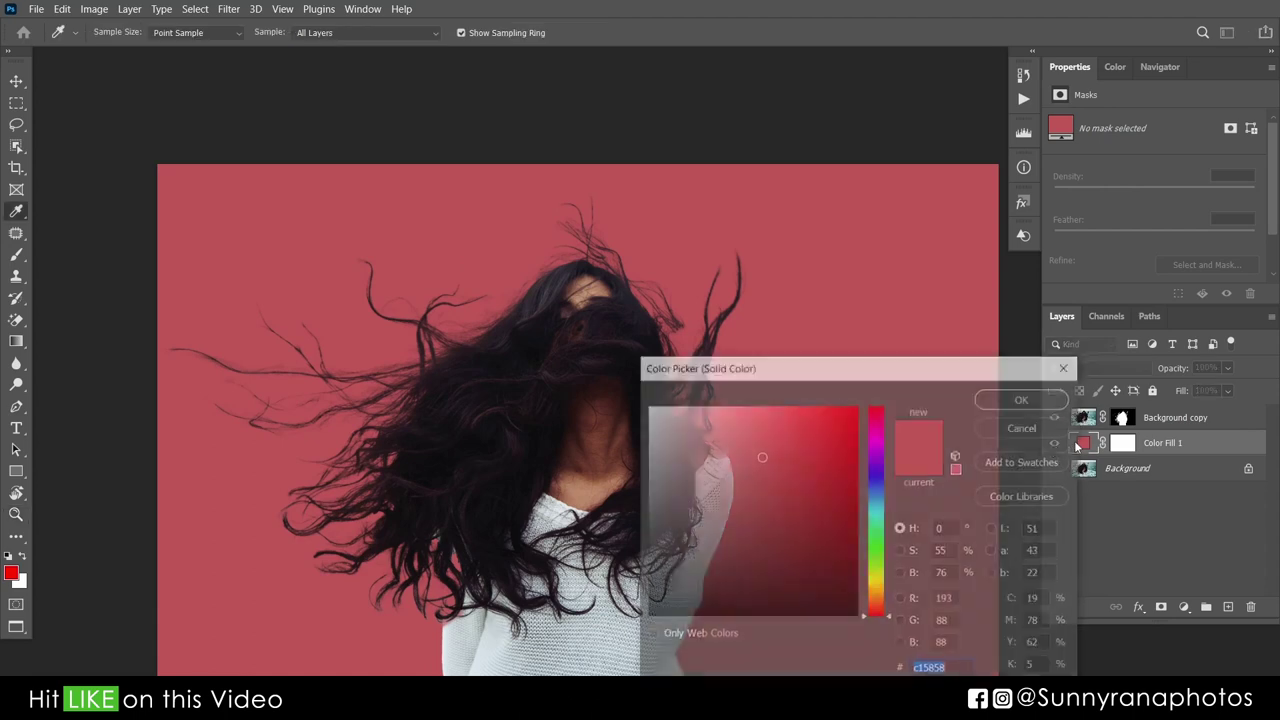
text(5f878e)
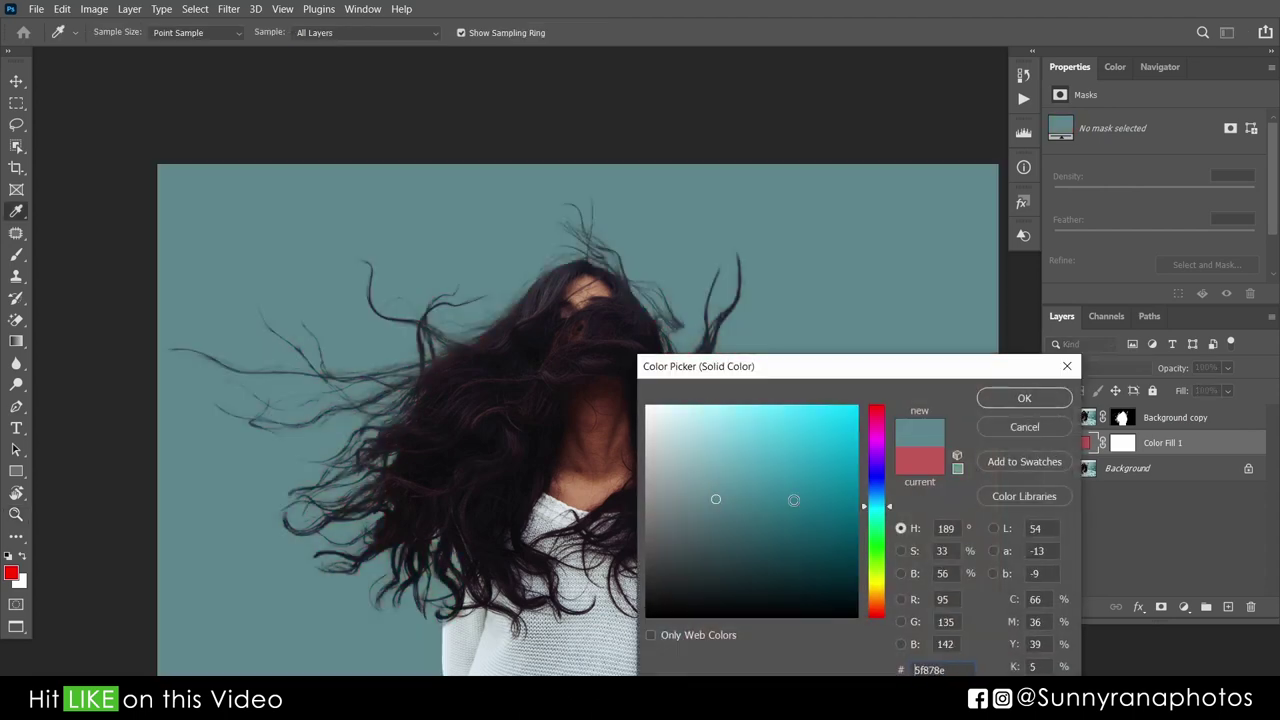
click(1024, 398)
key(z)
drag(600, 421, 654, 510)
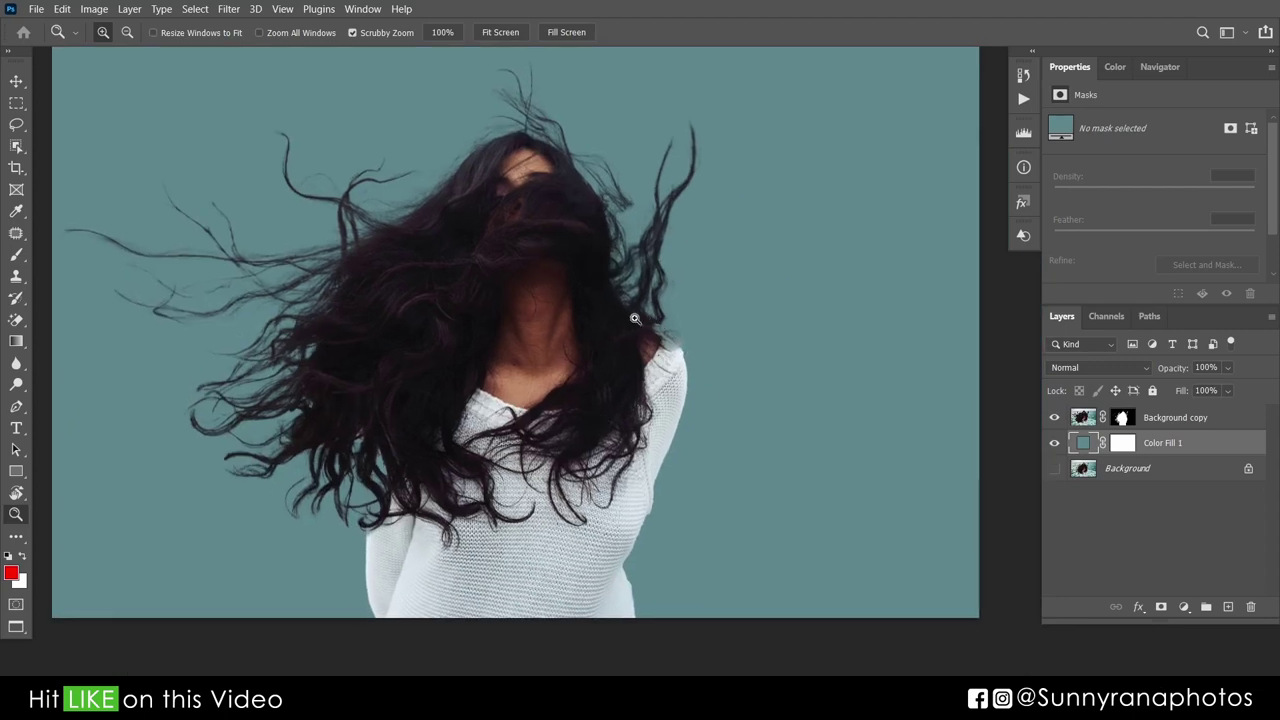
mouse_move(640, 317)
mouse_down()
mouse_move(778, 437)
mouse_move(693, 421)
mouse_up()
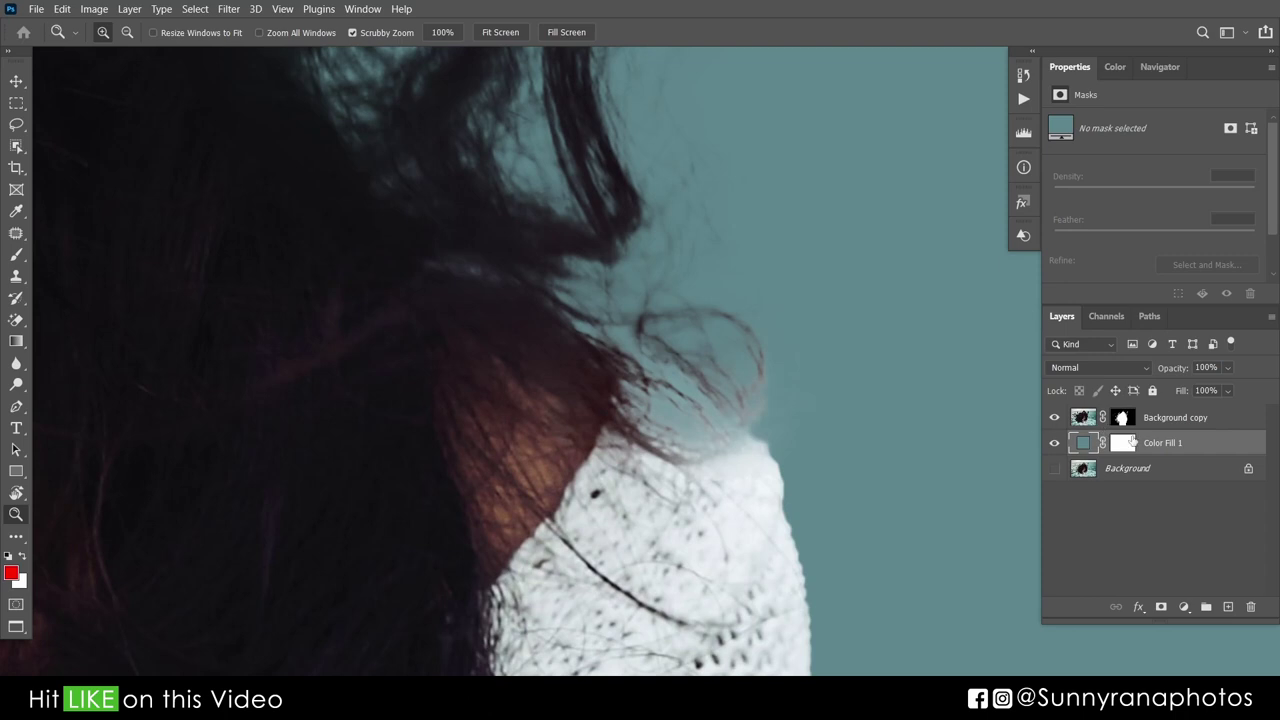
Make the Background copy layer's mask, not its pixels, the active target.
click(1121, 418)
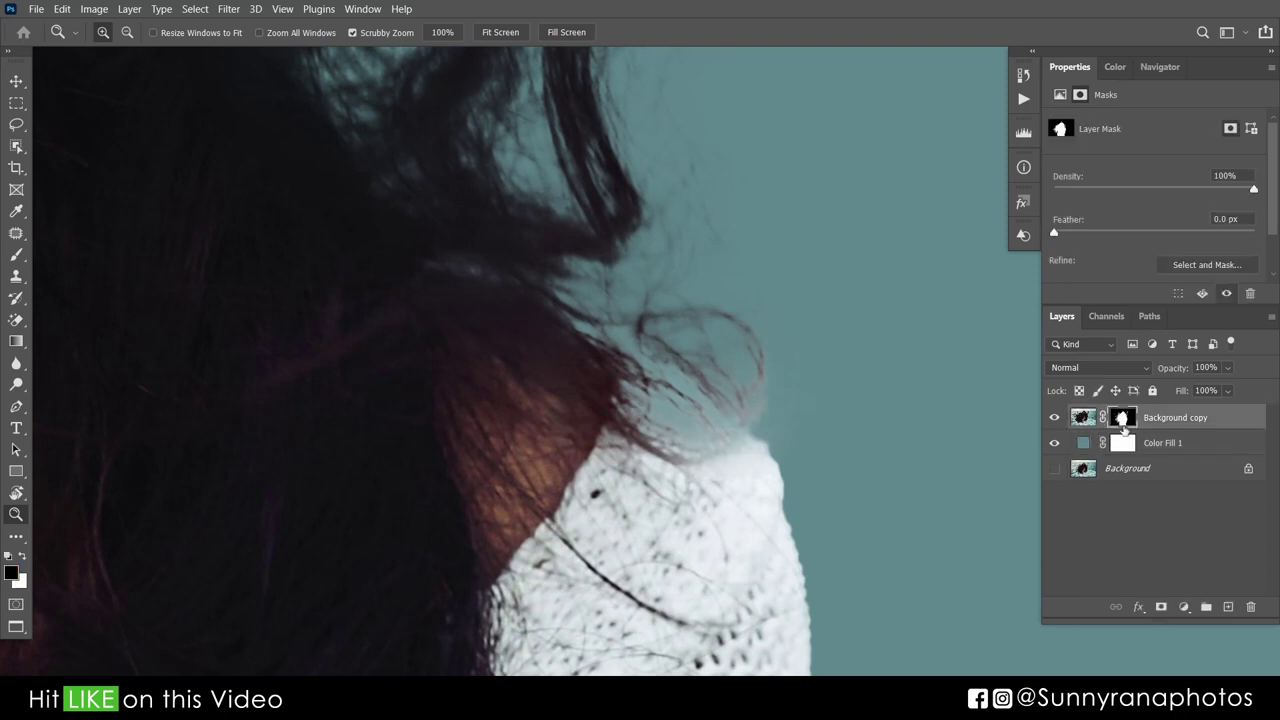
click(1083, 420)
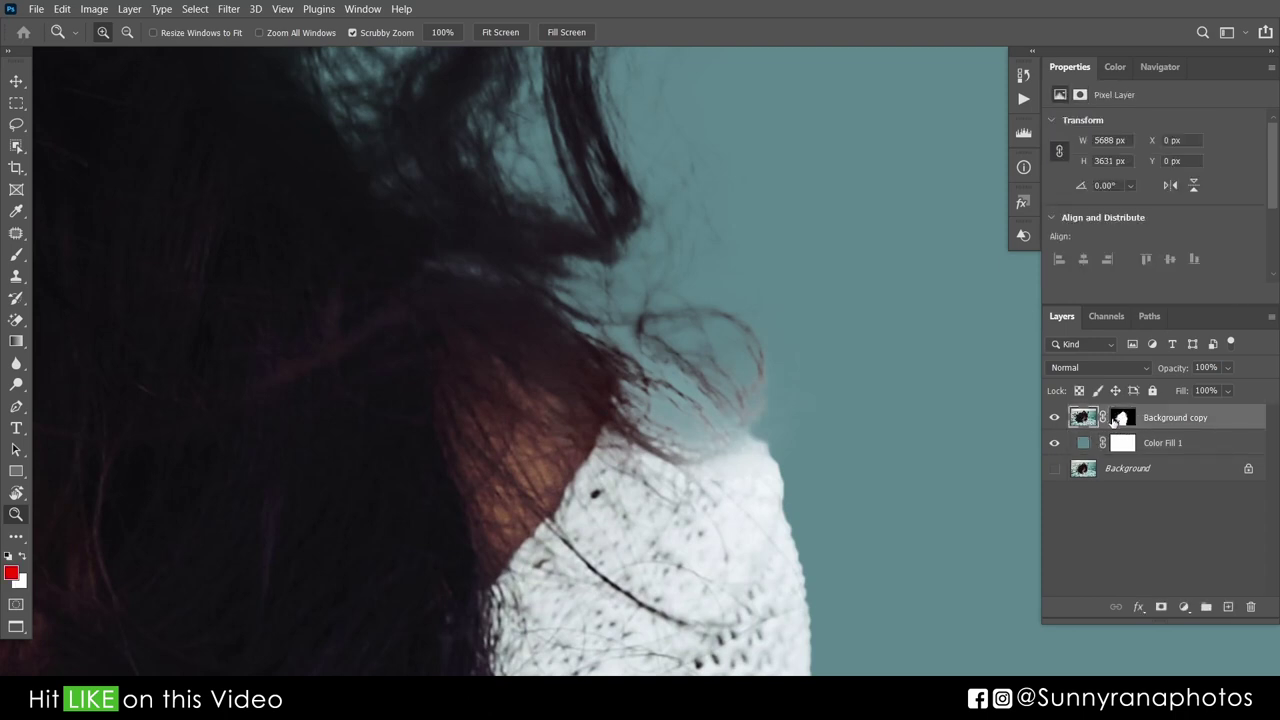
click(1119, 418)
click(1083, 418)
click(1119, 418)
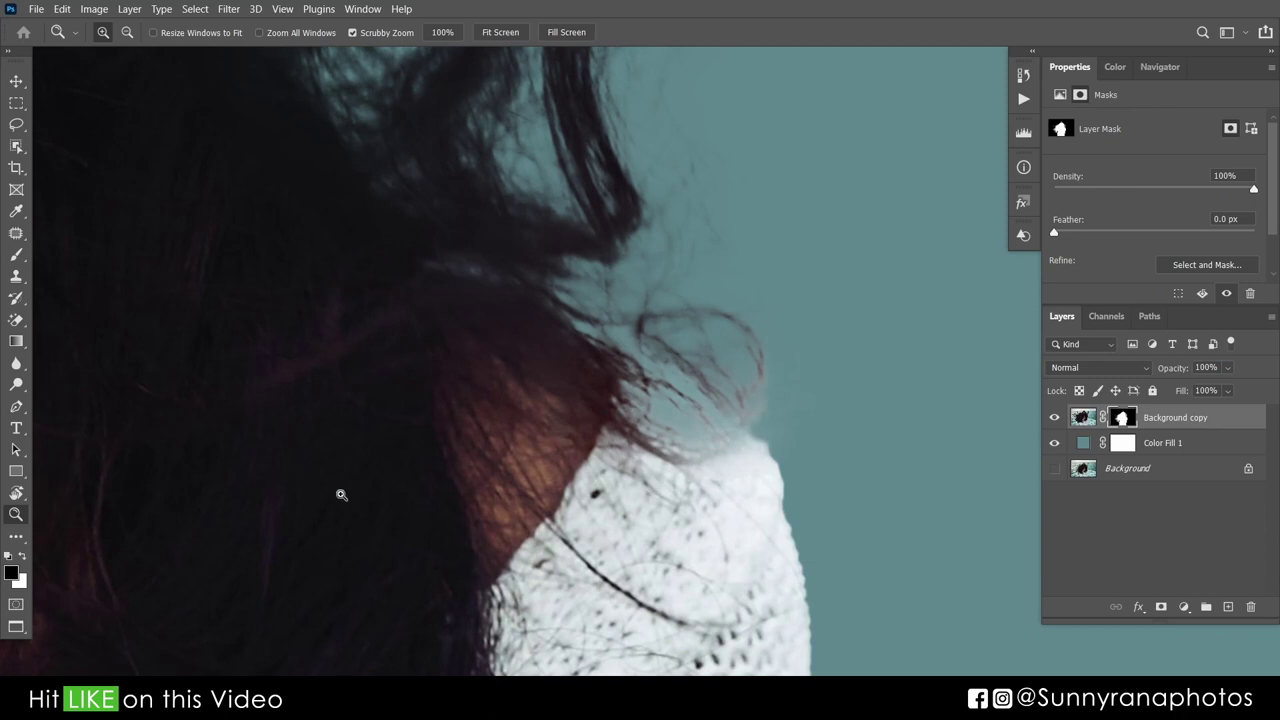
Select the regular Brush and soften its hardness to 26%.
key(b)
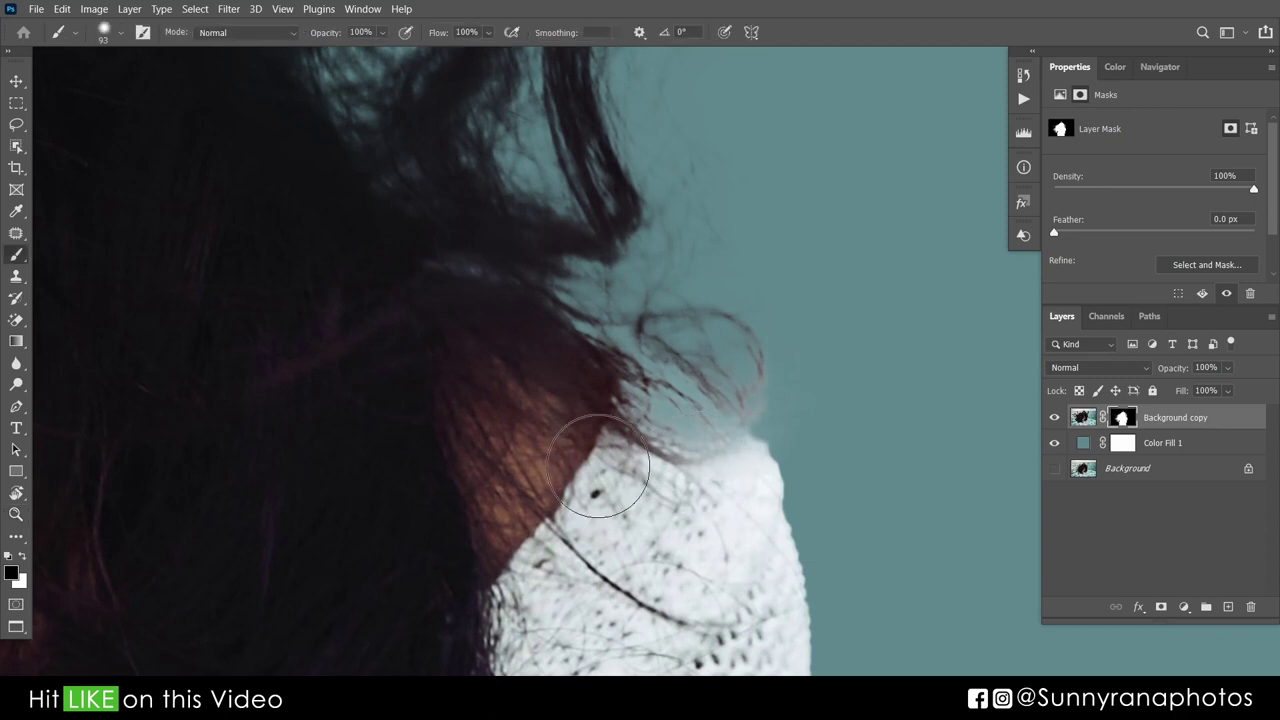
right_click(20, 255)
click(85, 251)
click(121, 32)
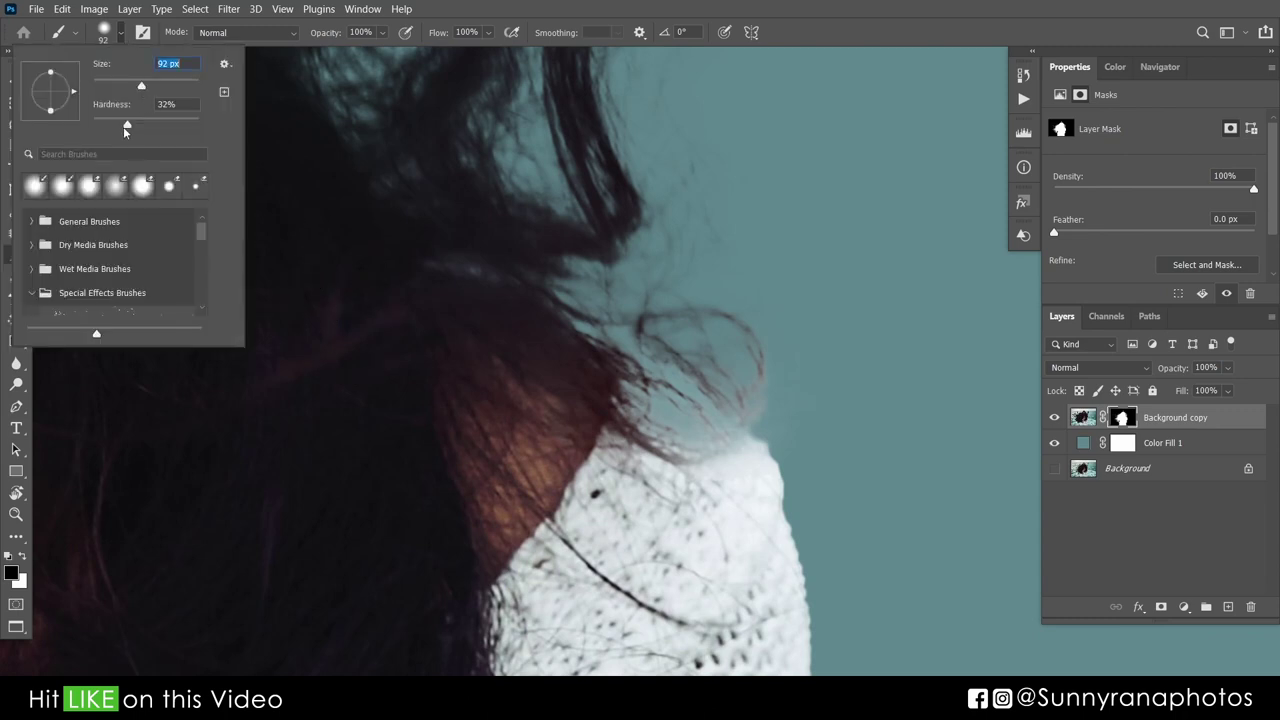
drag(127, 124, 121, 124)
key(Return)
Paint the mask in black and white to reveal hair strands and the sweater's shoulder edge.
drag(800, 370, 725, 345)
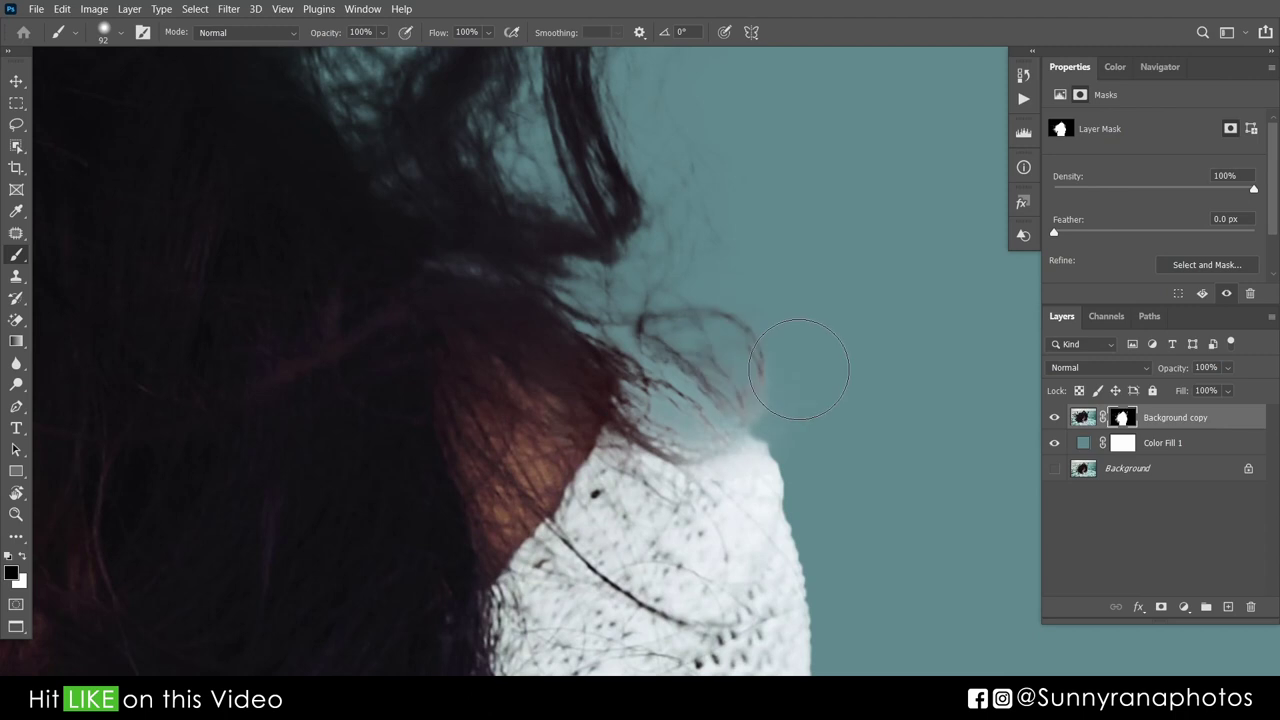
click(20, 558)
drag(620, 420, 695, 415)
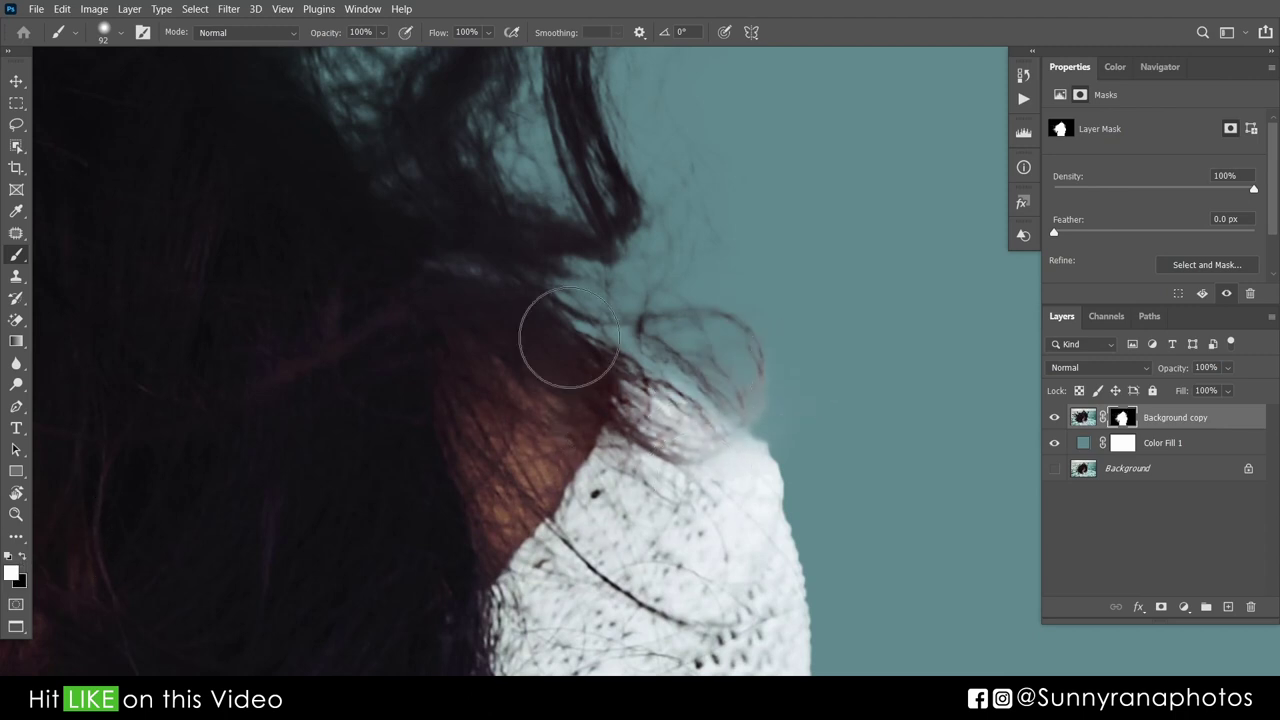
drag(560, 337, 714, 617)
Change the Color Fill 1 colour from teal to pale yellow (hue 55).
key(z)
key(ctrl+0)
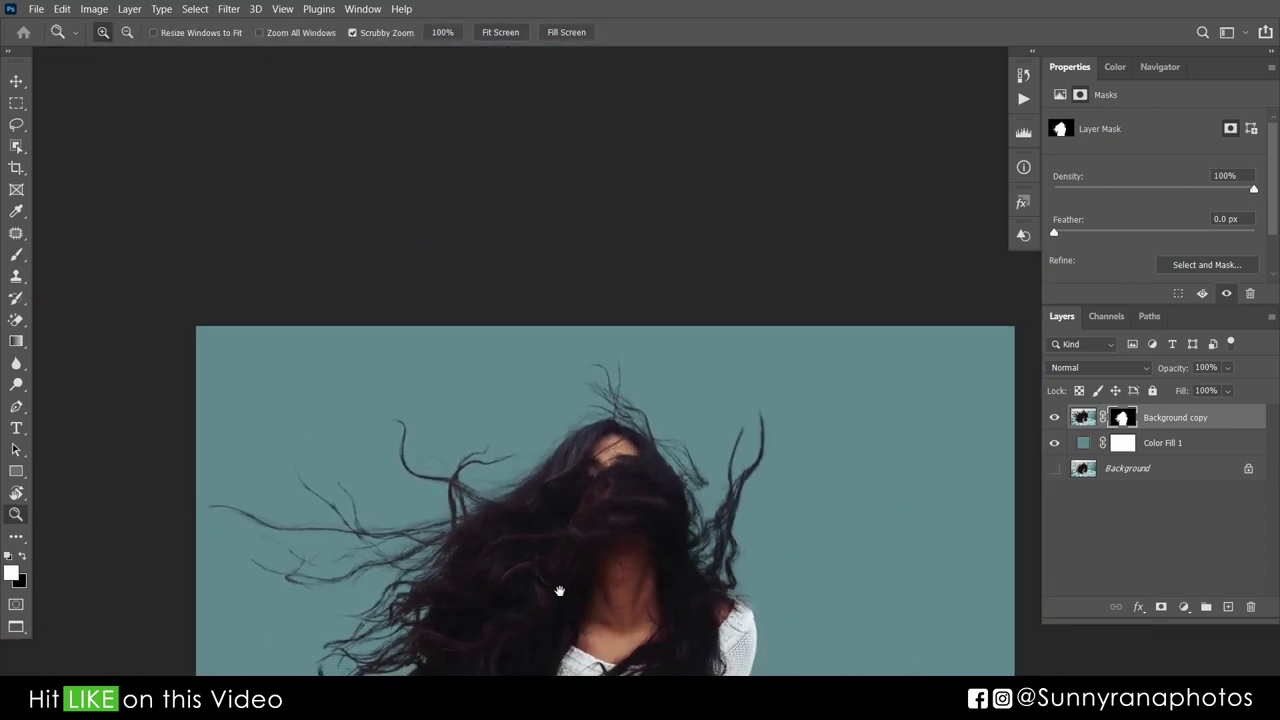
mouse_move(780, 531)
mouse_down()
mouse_move(820, 625)
mouse_move(745, 541)
mouse_up()
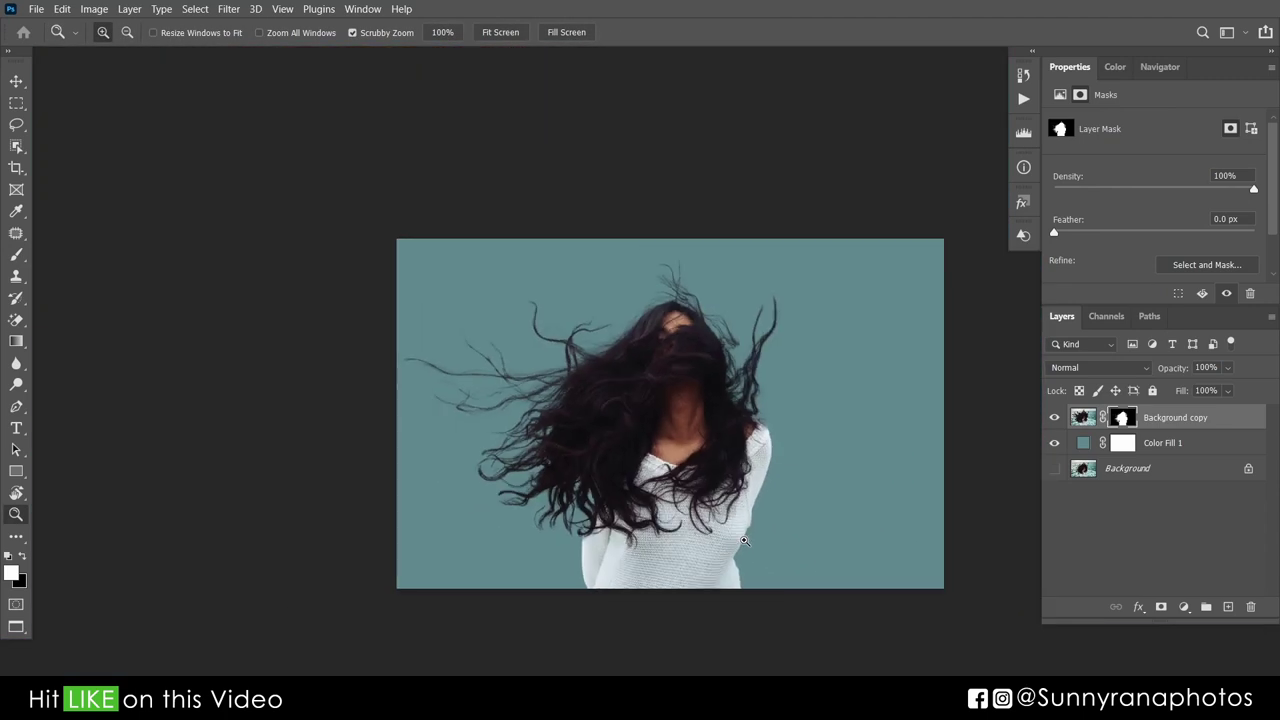
mouse_move(621, 343)
mouse_down()
mouse_move(682, 345)
mouse_move(650, 345)
mouse_up()
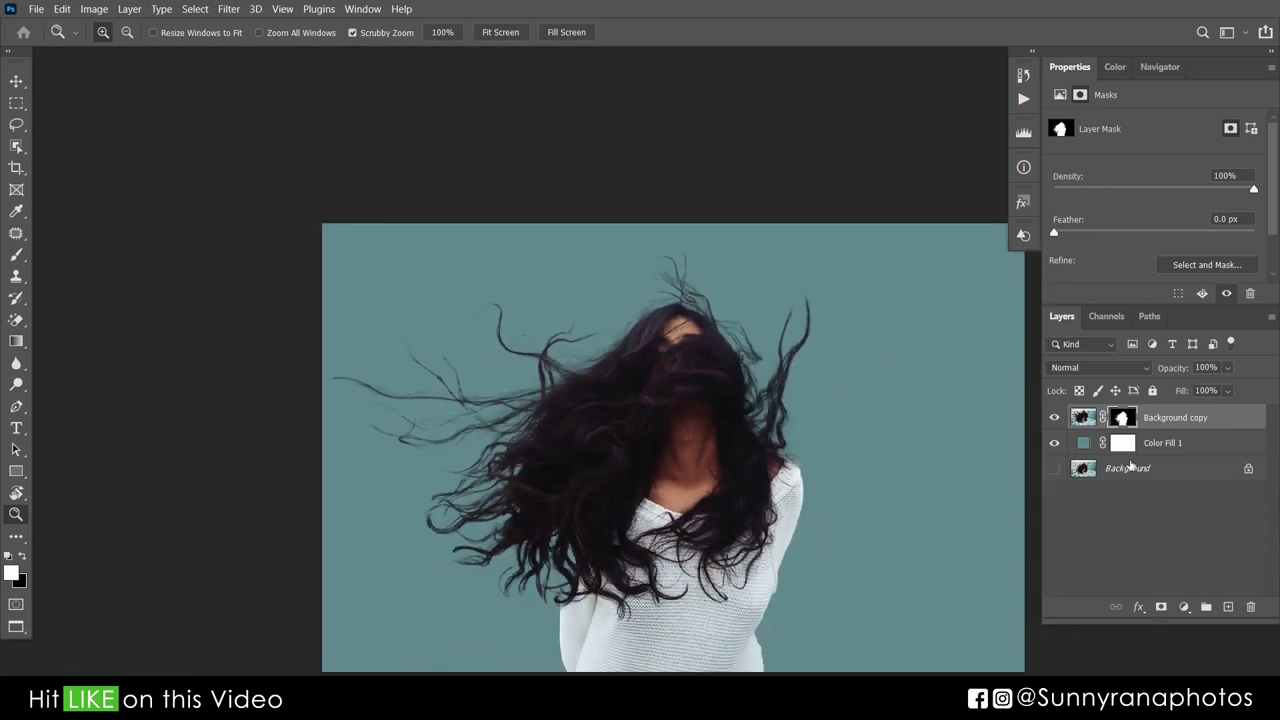
double_click(1084, 443)
click(740, 417)
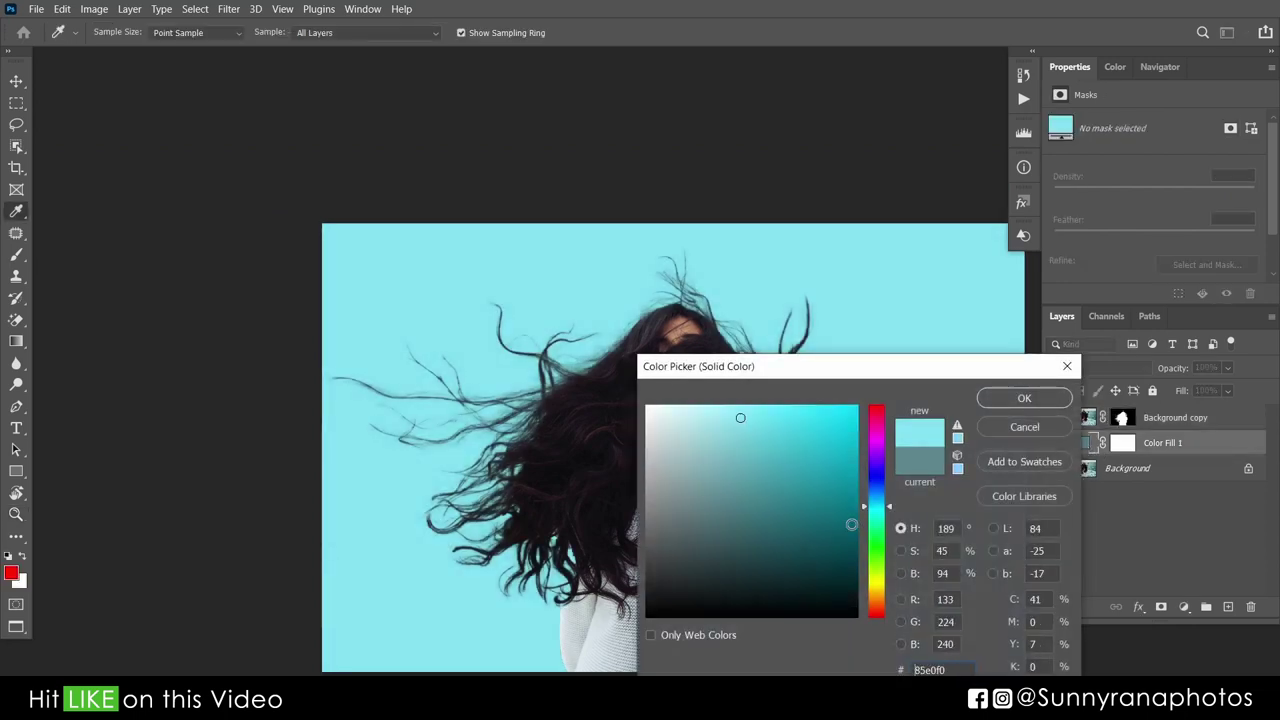
click(884, 584)
click(1000, 399)
Fit the whole photo on screen to view the woman on yellow.
key(z)
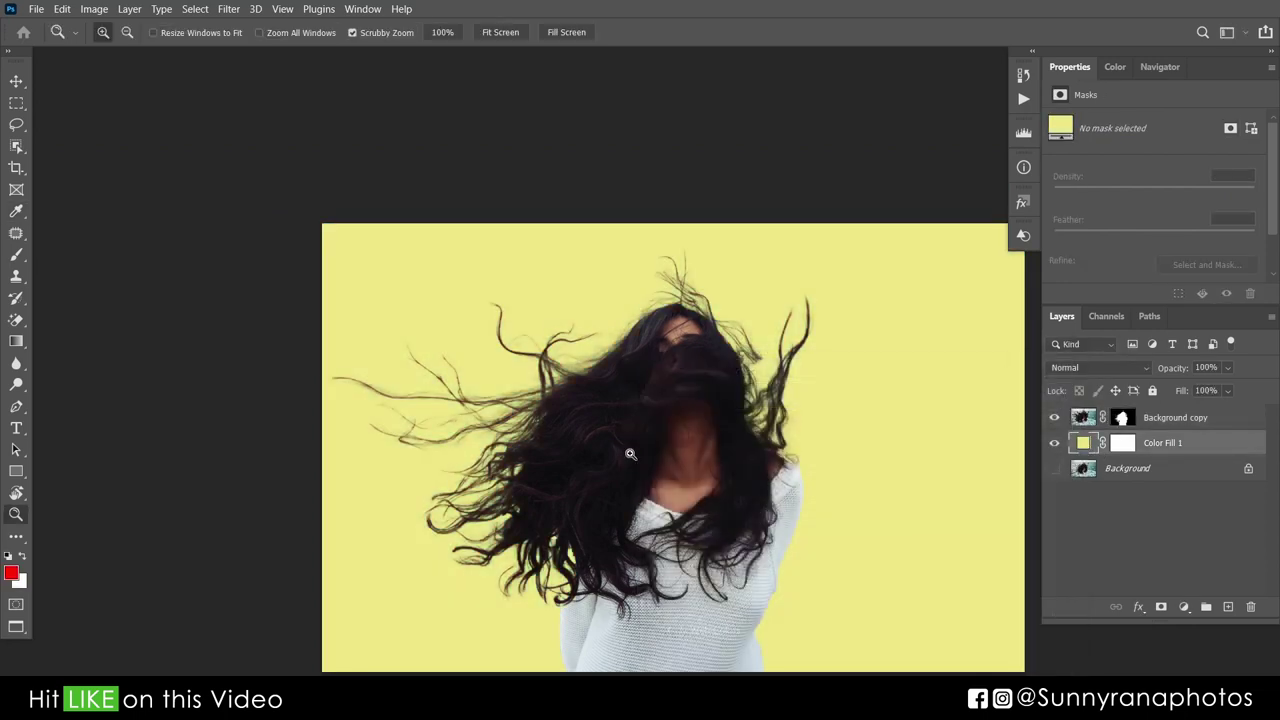
mouse_move(626, 451)
mouse_down()
mouse_move(600, 440)
mouse_move(690, 510)
mouse_up()
right_click(697, 452)
click(700, 446)
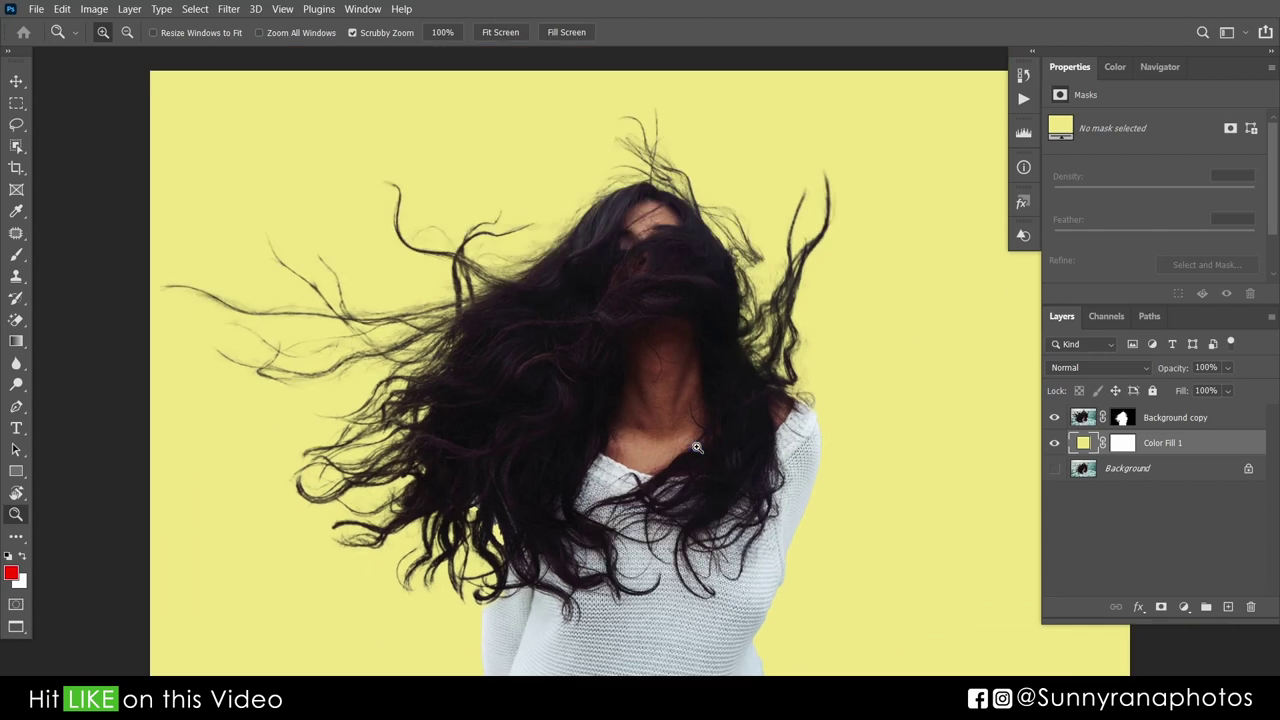